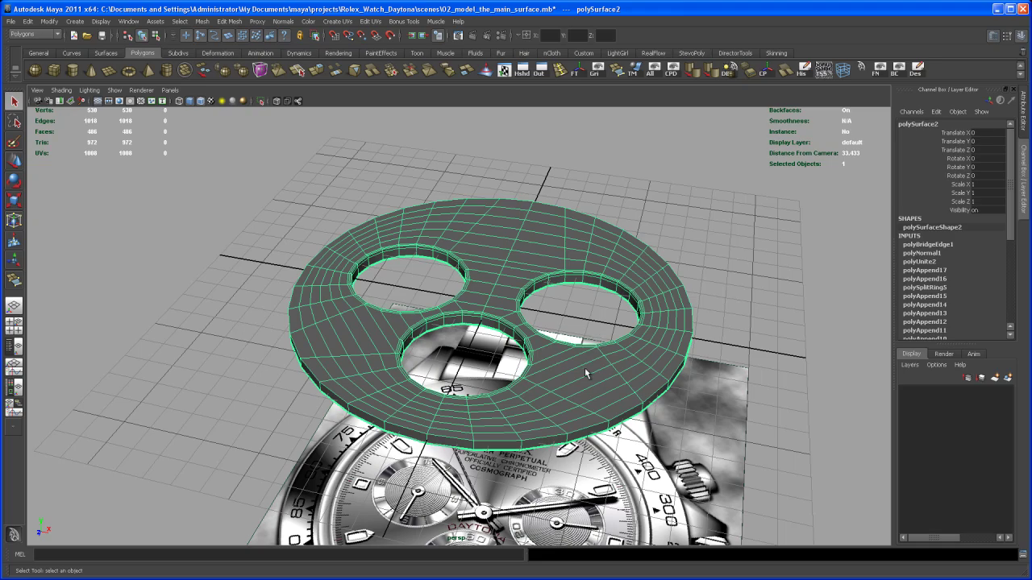
# Create a polygon cylinder at the origin and raise it above the dial plate to about 2.59 in Y
pyautogui.keyDown('alt'); pyautogui.moveTo(584, 380); pyautogui.dragTo(589, 400); pyautogui.keyUp('alt')
pyautogui.keyDown('alt'); pyautogui.moveTo(585, 431); pyautogui.dragTo(590, 385, button='middle'); pyautogui.keyUp('alt')
pyautogui.keyDown('alt'); pyautogui.moveTo(590, 385); pyautogui.dragTo(569, 385, button='right'); pyautogui.keyUp('alt')
pyautogui.moveTo(569, 385)
pyautogui.keyDown('alt'); pyautogui.mouseDown()
pyautogui.moveTo(548, 407)
pyautogui.moveTo(561, 386)
pyautogui.mouseUp(); pyautogui.keyUp('alt')
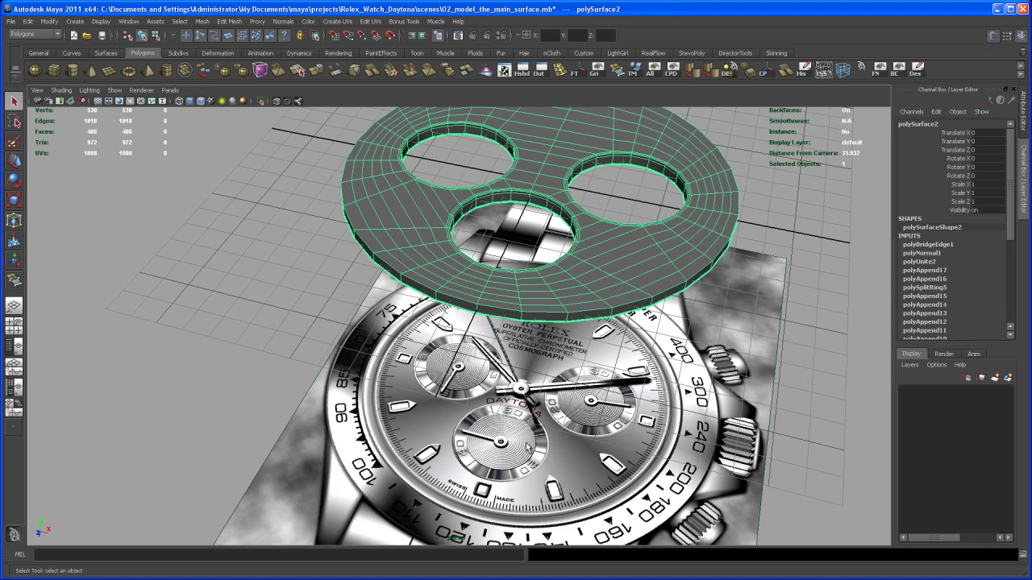
pyautogui.keyDown('alt'); pyautogui.moveTo(512, 453); pyautogui.dragTo(549, 409); pyautogui.keyUp('alt')
pyautogui.click(72, 70)
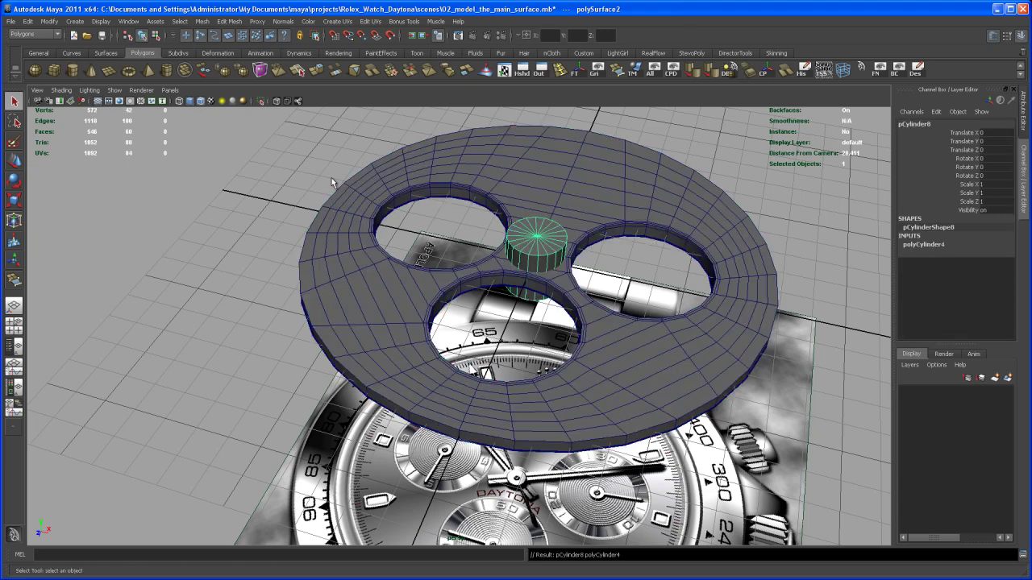
pyautogui.keyDown('alt'); pyautogui.moveTo(516, 306); pyautogui.dragTo(523, 186); pyautogui.keyUp('alt')
pyautogui.press('w')
pyautogui.keyDown('alt'); pyautogui.moveTo(533, 238); pyautogui.dragTo(526, 250, button='middle'); pyautogui.keyUp('alt')
pyautogui.keyDown('alt'); pyautogui.moveTo(528, 252); pyautogui.dragTo(669, 306, button='right'); pyautogui.keyUp('alt')
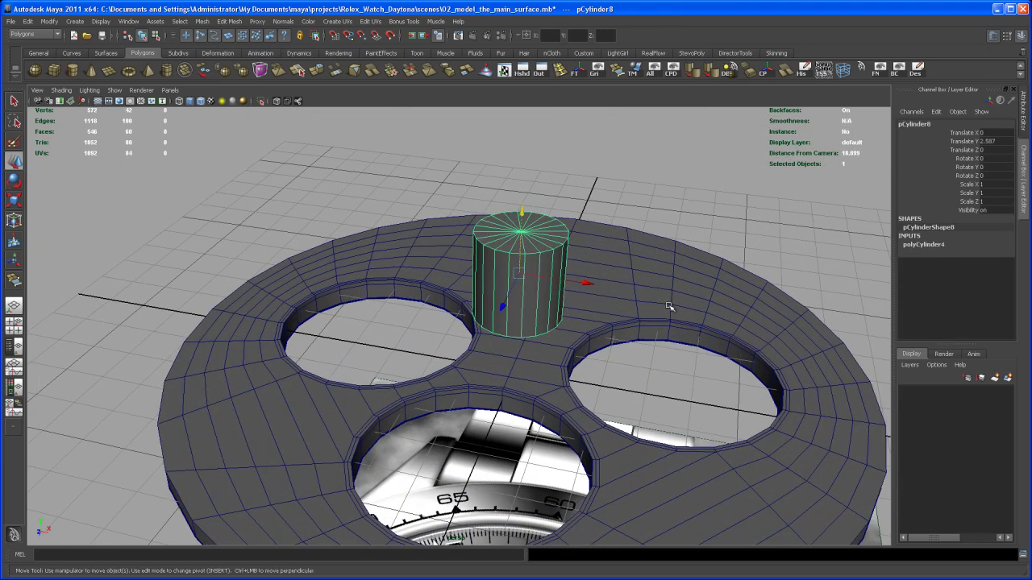
# Set the cylinder's cap subdivisions to 2
pyautogui.click(923, 244)
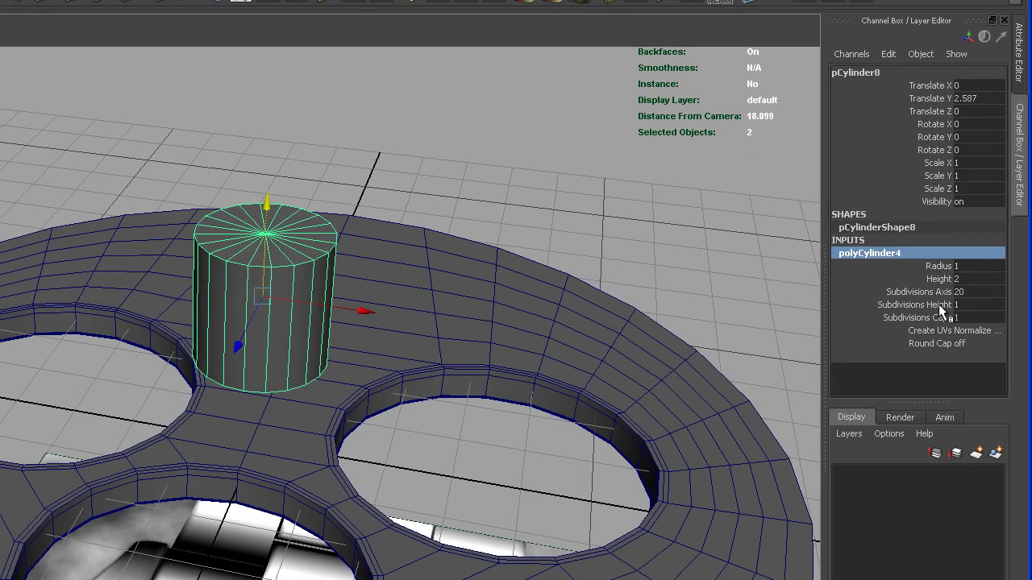
pyautogui.click(925, 319)
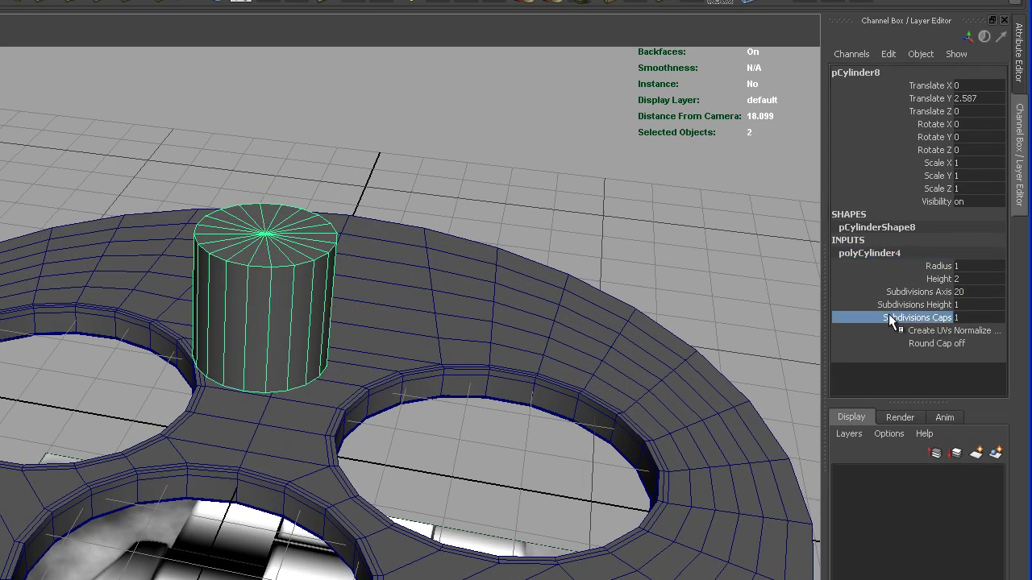
pyautogui.moveTo(663, 298); pyautogui.dragTo(669, 301, button='middle')
# Delete the cylinder's side and bottom faces, keeping only the top cap, and return to object selection
pyautogui.keyDown('alt'); pyautogui.moveTo(353, 260); pyautogui.dragTo(283, 243); pyautogui.keyUp('alt')
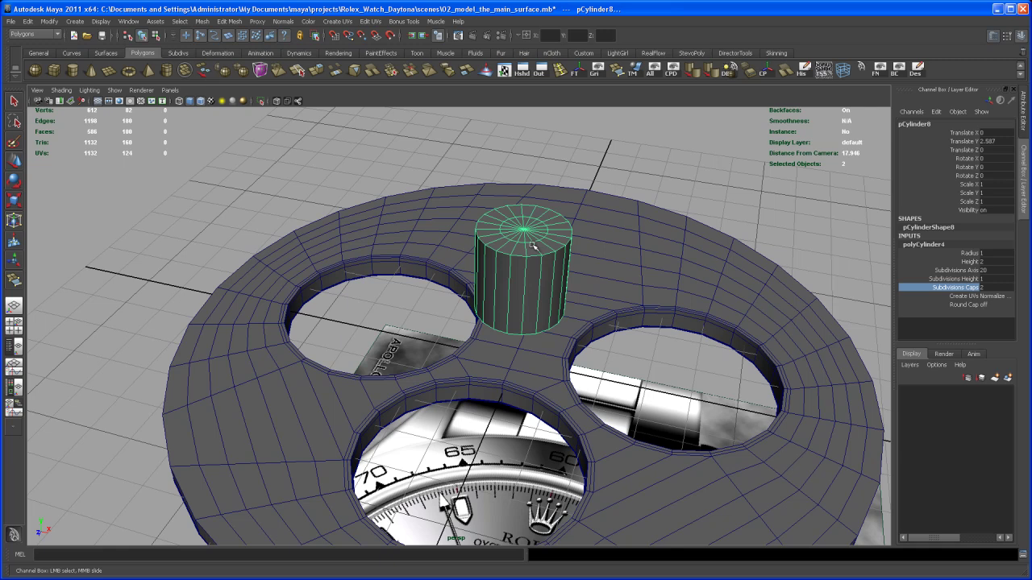
pyautogui.moveTo(533, 253); pyautogui.dragTo(539, 282, button='right')
pyautogui.keyDown('alt'); pyautogui.moveTo(538, 320); pyautogui.dragTo(539, 280); pyautogui.keyUp('alt')
pyautogui.moveTo(458, 297); pyautogui.dragTo(540, 322)
pyautogui.press('Delete')
pyautogui.moveTo(522, 299); pyautogui.dragTo(552, 284, button='right')
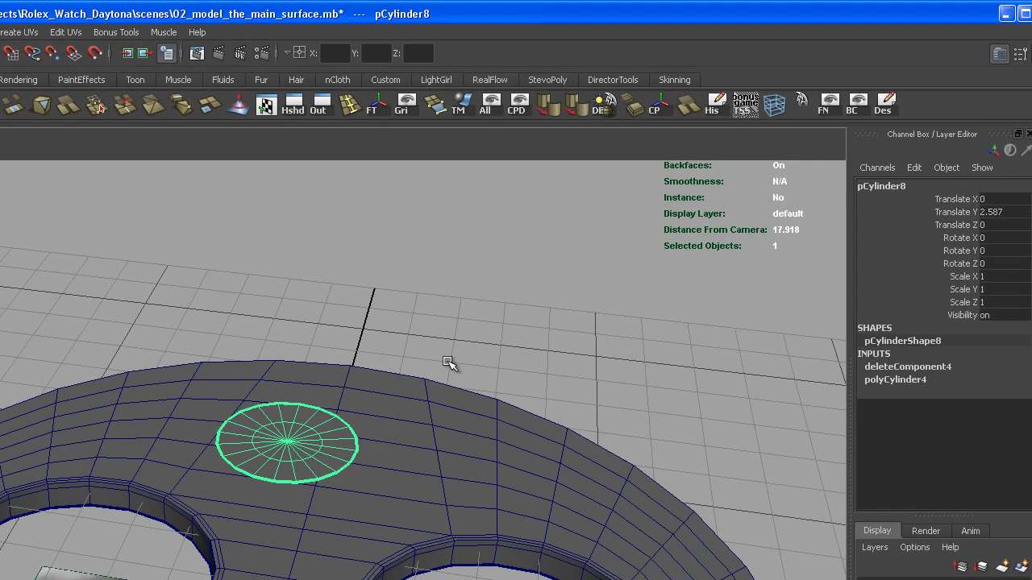
# Move the disc along Z in the top view to the lower subdial's center, snapping it to the hole's side vertex at Z 3.56
pyautogui.press('w')
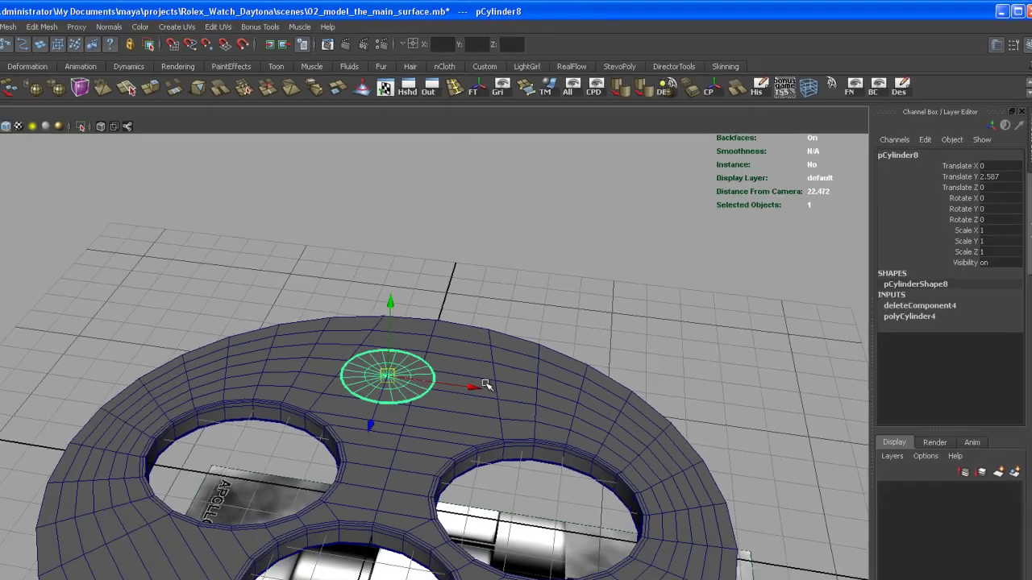
pyautogui.press('space')
pyautogui.press('space')
pyautogui.scroll(-3, 488, 253)
pyautogui.moveTo(486, 254); pyautogui.dragTo(480, 305)
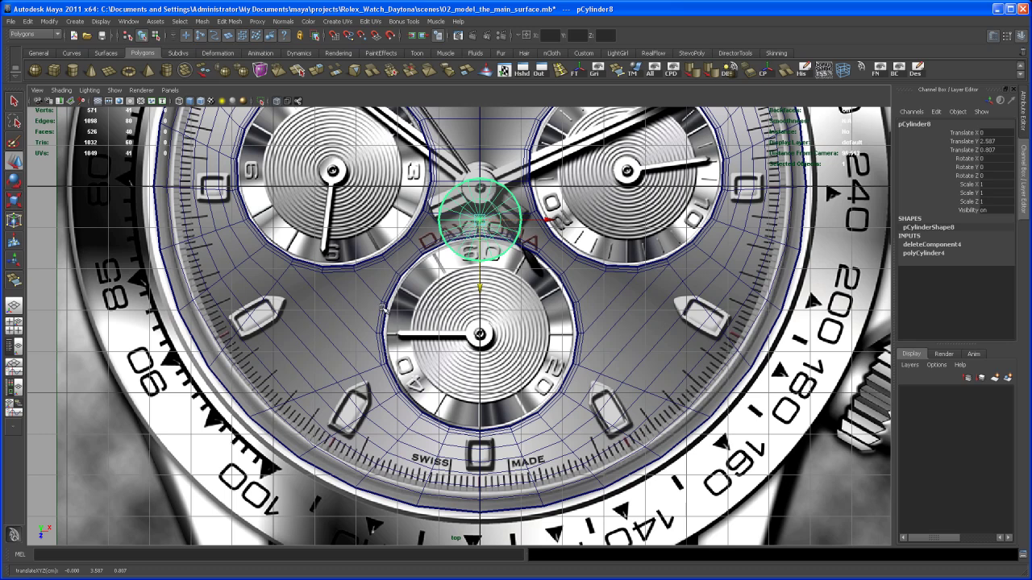
pyautogui.press('v')
pyautogui.moveTo(382, 333); pyautogui.dragTo(384, 333, button='middle')
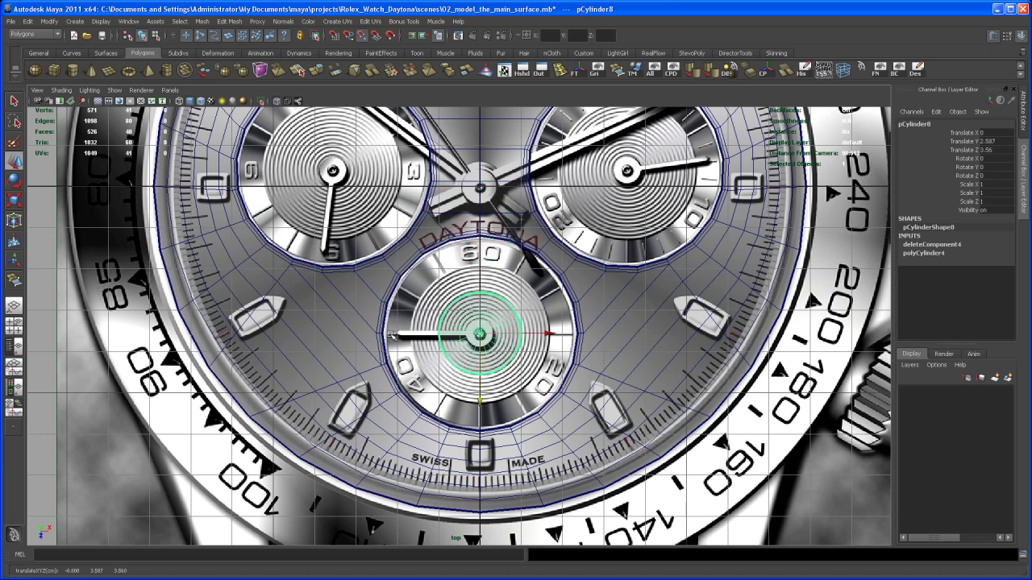
pyautogui.press('space')
pyautogui.press('space')
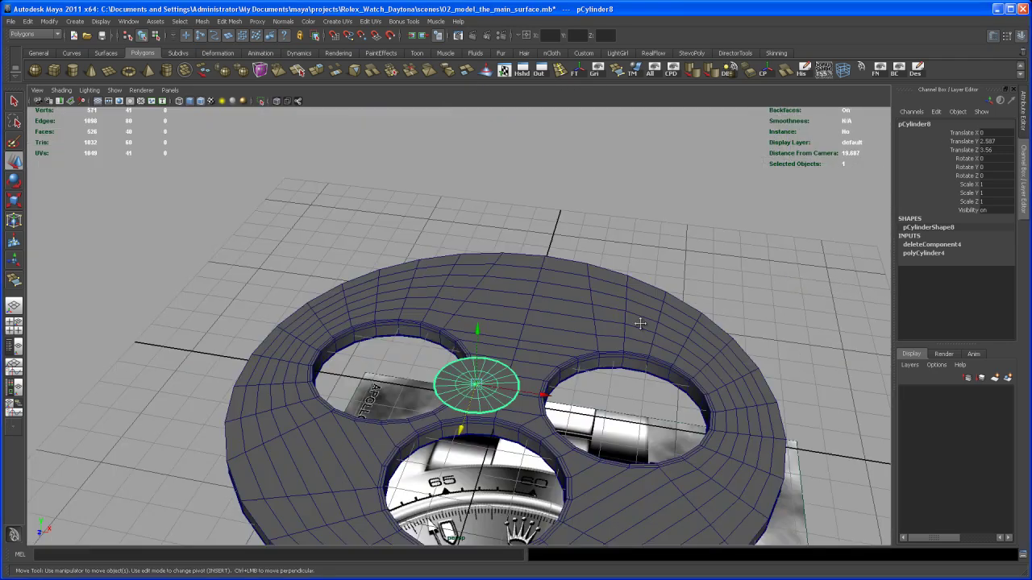
# Lower the disc into the lower subdial hole, to about -0.95 in Y
pyautogui.keyDown('alt'); pyautogui.moveTo(638, 320); pyautogui.dragTo(637, 307); pyautogui.keyUp('alt')
pyautogui.moveTo(477, 234); pyautogui.dragTo(484, 358)
pyautogui.keyDown('alt'); pyautogui.moveTo(483, 358); pyautogui.dragTo(635, 367, button='right'); pyautogui.keyUp('alt')
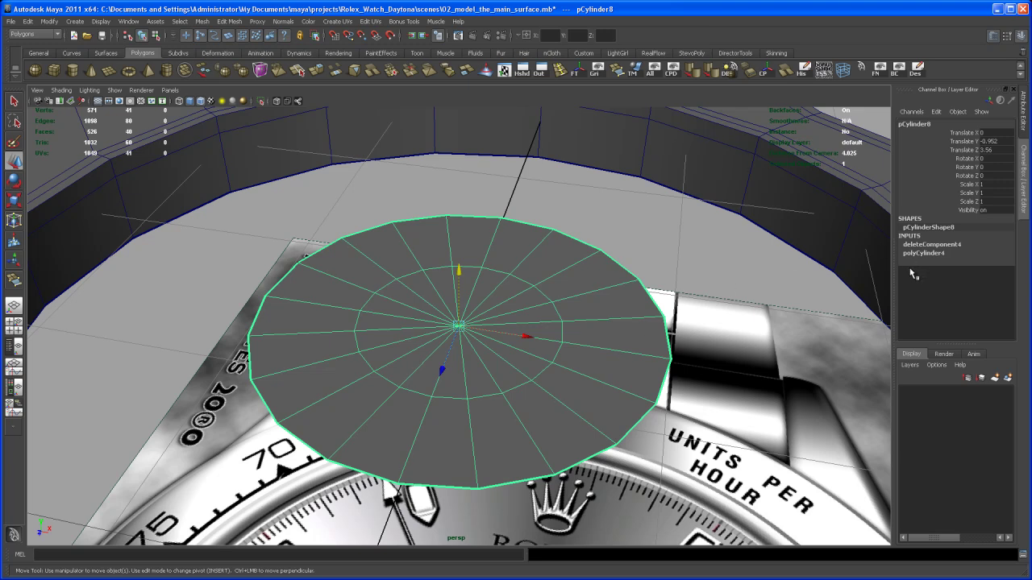
# Scale the disc uniformly to about 1.68 in the top view to match the edge of the reference subdial's grooved area
pyautogui.press('space')
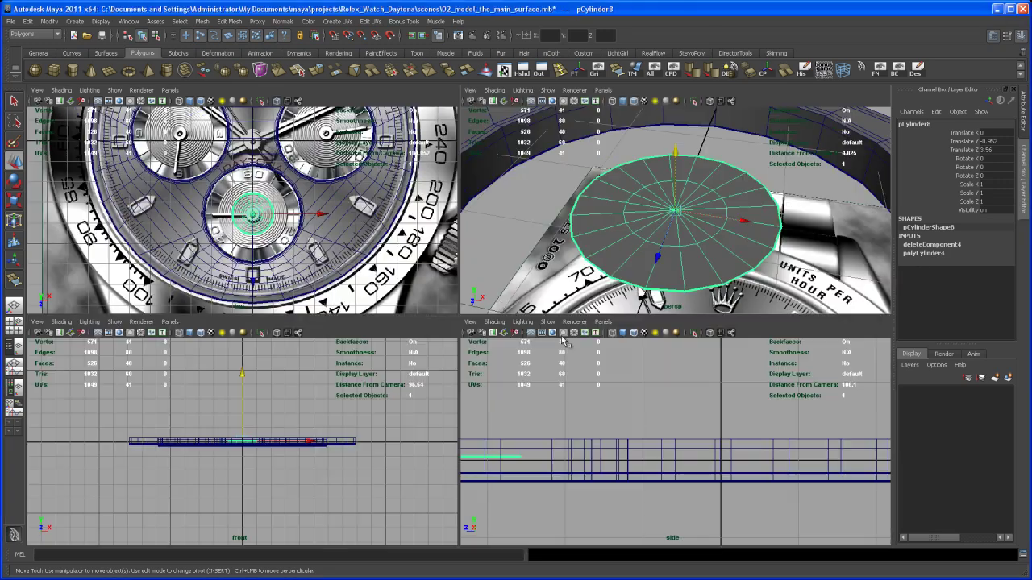
pyautogui.press('space')
pyautogui.keyDown('alt'); pyautogui.moveTo(480, 342); pyautogui.dragTo(503, 351, button='right'); pyautogui.keyUp('alt')
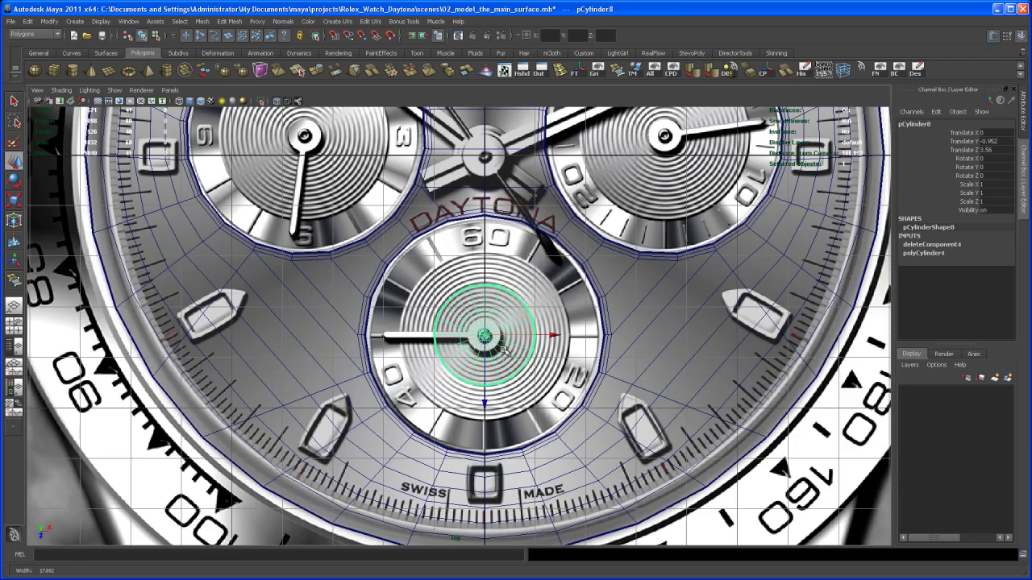
pyautogui.scroll(3, 504, 348)
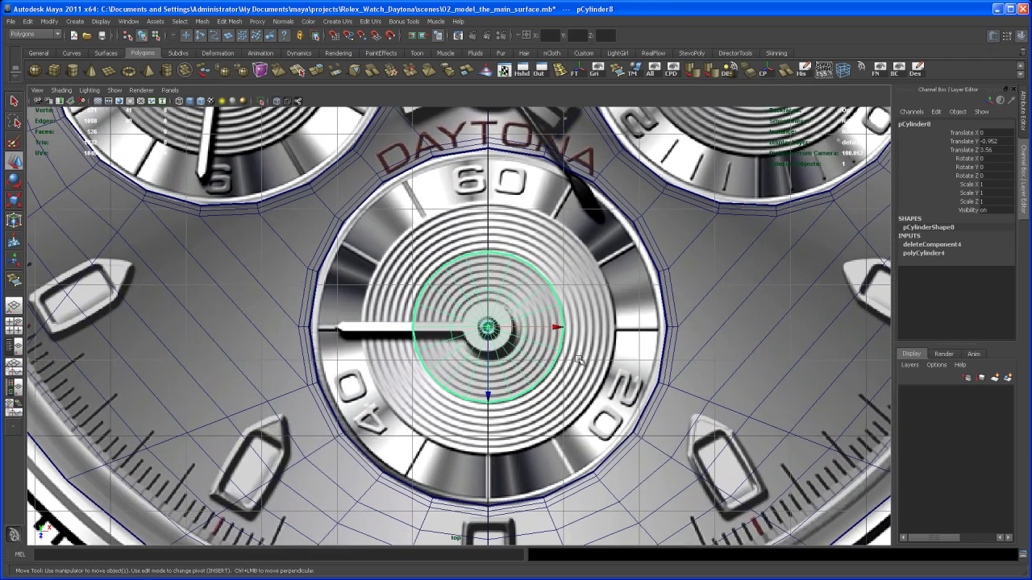
pyautogui.press('r')
pyautogui.moveTo(486, 323); pyautogui.dragTo(566, 237)
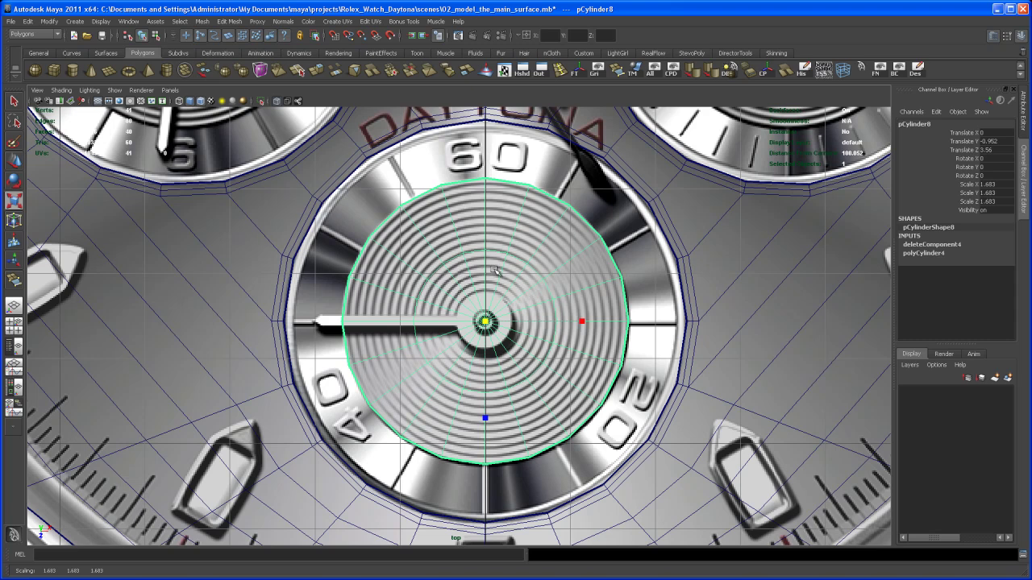
# Select the disc's inner edge loop and scale it down to a small ring around the center
pyautogui.moveTo(495, 269); pyautogui.dragTo(488, 260, button='right')
pyautogui.click(498, 255)
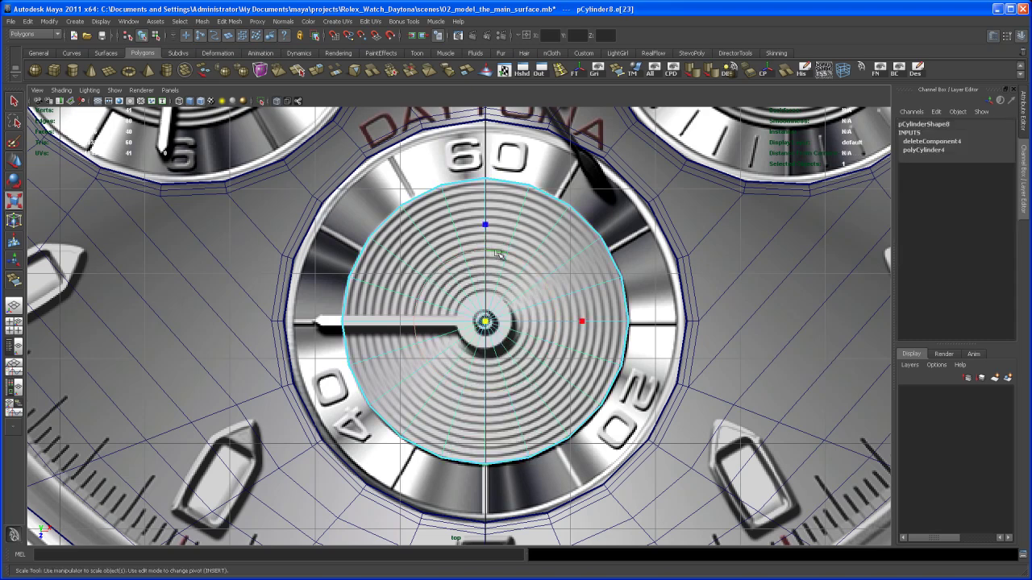
pyautogui.doubleClick(500, 257)
pyautogui.press('space')
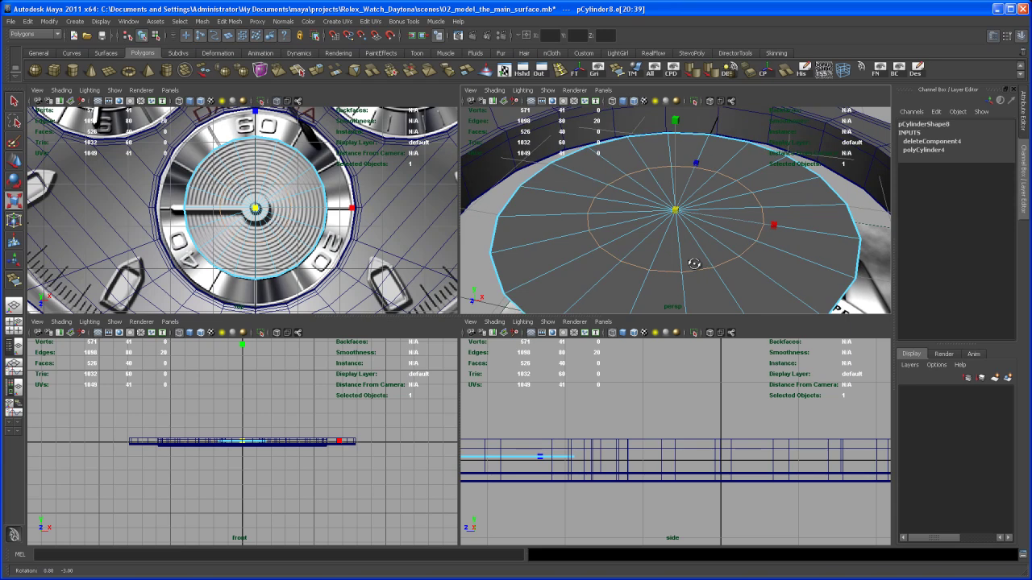
pyautogui.moveTo(255, 208); pyautogui.dragTo(226, 226)
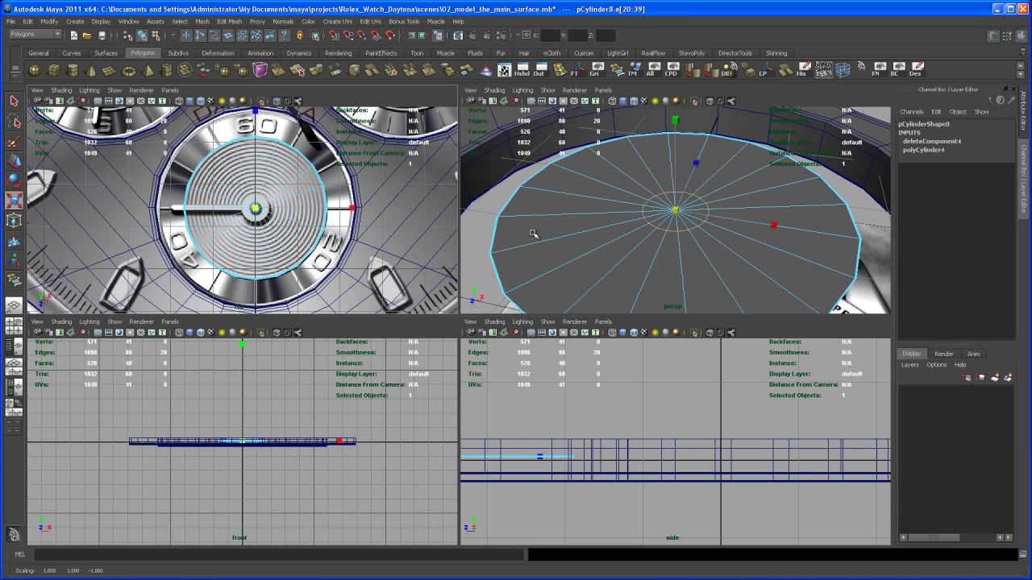
# Insert an edge loop across the disc's radial edges between the small inner ring and the outer border
pyautogui.press('space')
pyautogui.keyDown('alt'); pyautogui.moveTo(681, 290); pyautogui.dragTo(643, 287); pyautogui.keyUp('alt')
pyautogui.press('q')
pyautogui.rightClick(630, 307)
pyautogui.moveTo(633, 311); pyautogui.dragTo(637, 293, button='right')
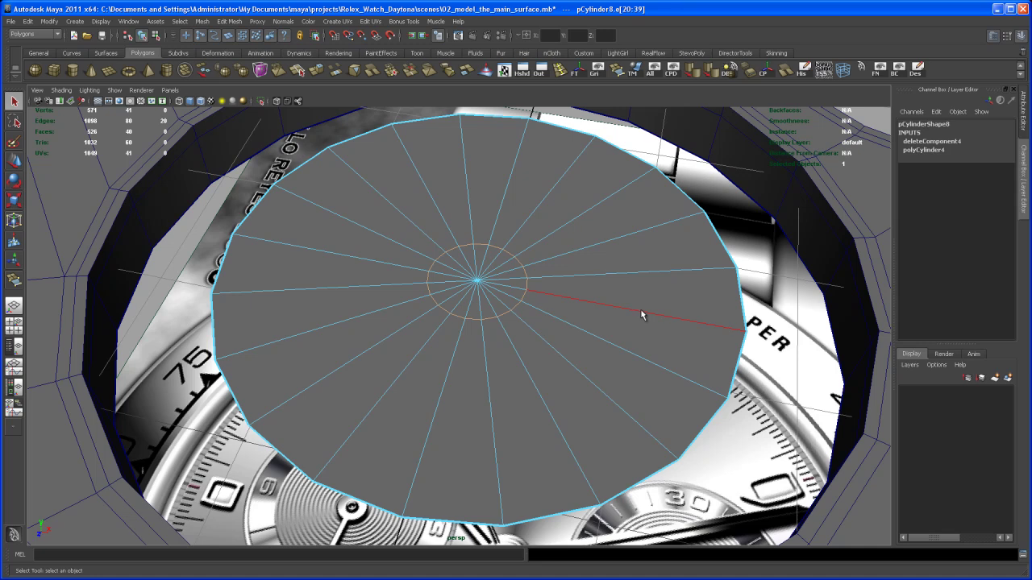
pyautogui.click(642, 312)
pyautogui.click(637, 310)
pyautogui.keyDown('shift'); pyautogui.moveTo(640, 315); pyautogui.dragTo(653, 337, button='right'); pyautogui.keyUp('shift')
# Set the inserted edge loop's split type to Multi with 26 divisions
pyautogui.click(931, 143)
pyautogui.click(993, 174)
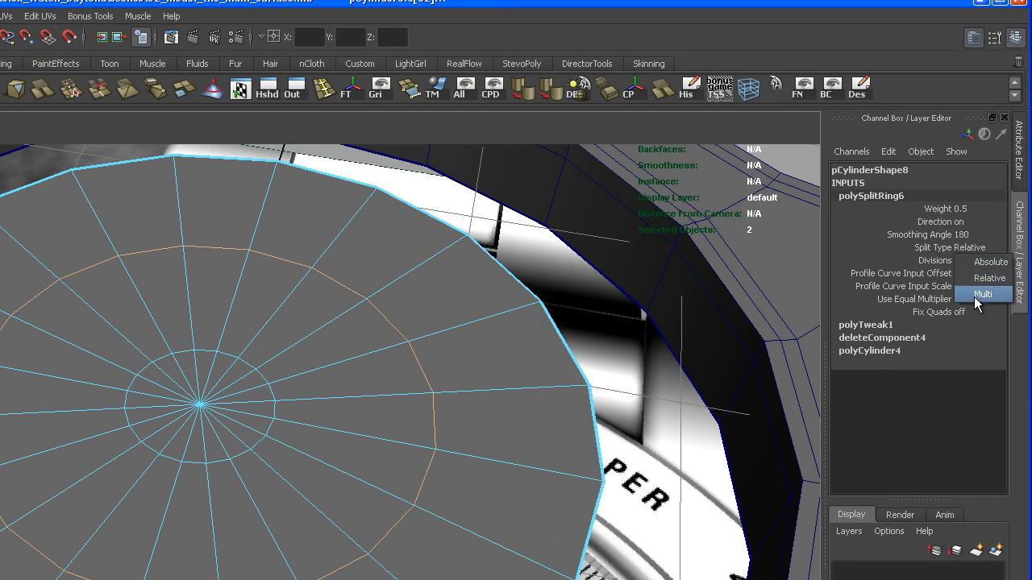
pyautogui.click(974, 295)
pyautogui.click(964, 261)
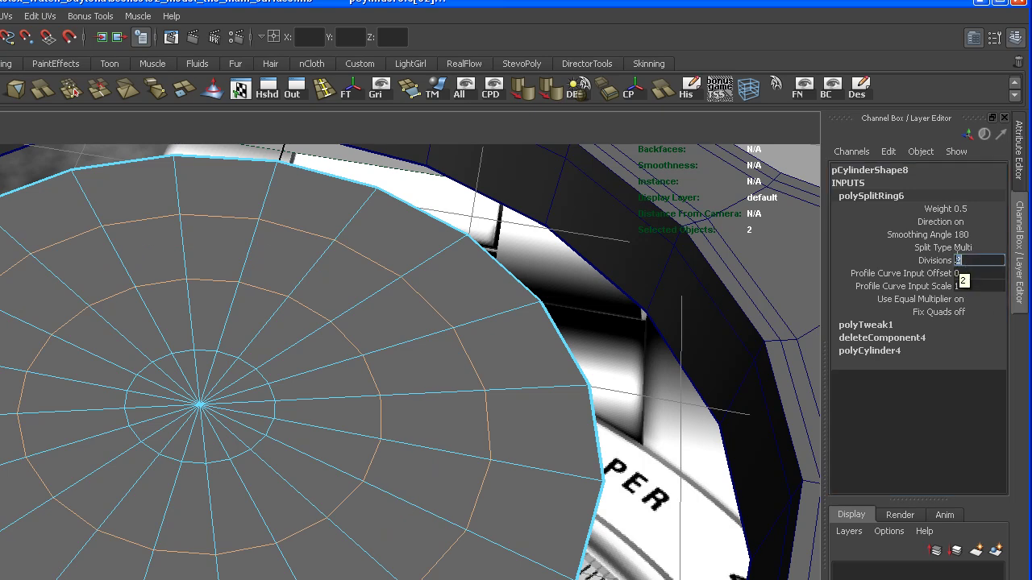
pyautogui.write('26')
pyautogui.press('Return')
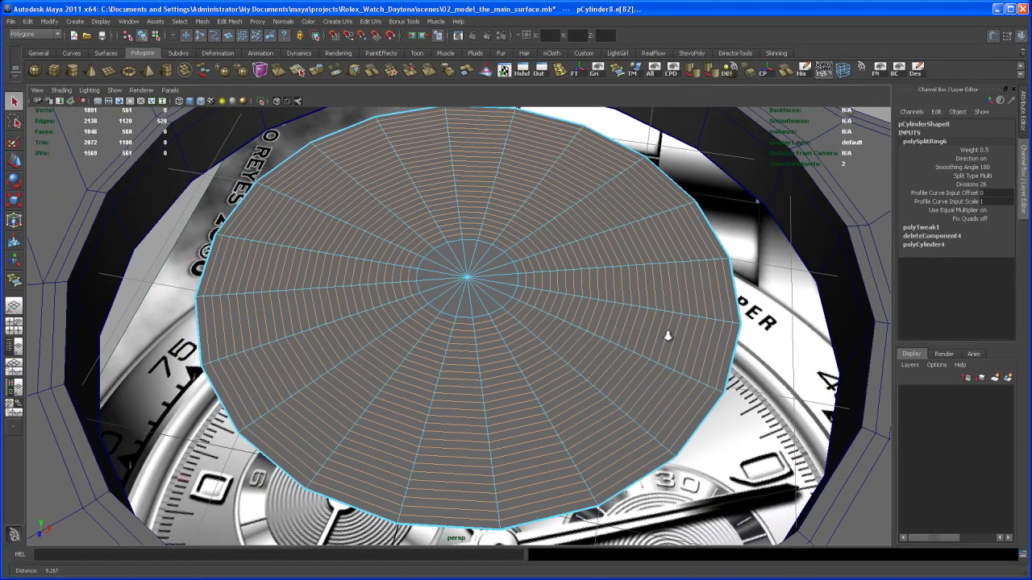
# Select every other ring of faces on the disc, from the outer border inward to the small center ring
pyautogui.keyDown('alt'); pyautogui.moveTo(667, 335); pyautogui.dragTo(669, 358, button='right'); pyautogui.keyUp('alt')
pyautogui.keyDown('alt'); pyautogui.moveTo(684, 348); pyautogui.dragTo(676, 346, button='middle'); pyautogui.keyUp('alt')
pyautogui.click(725, 353)
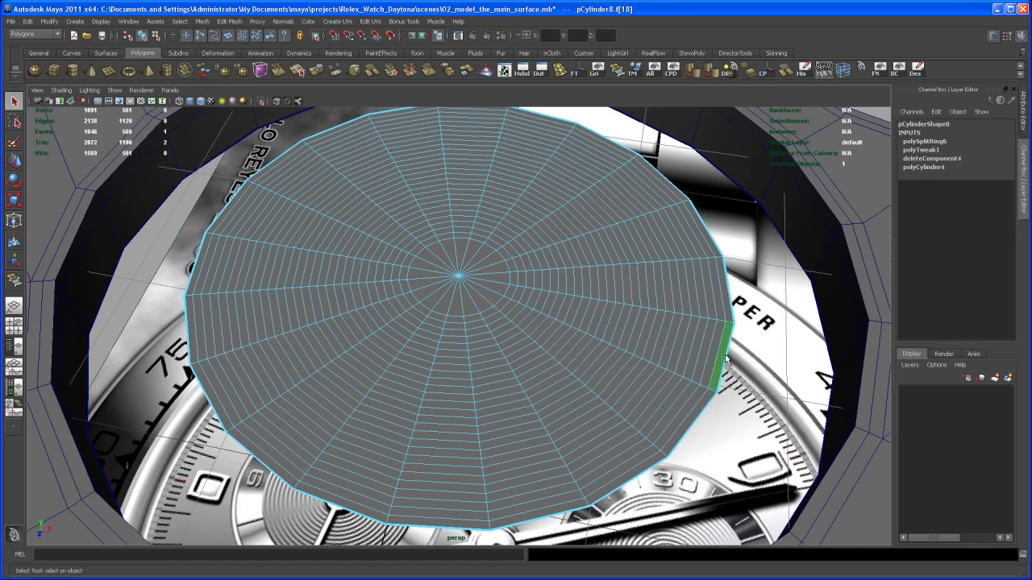
pyautogui.keyDown('shift'); pyautogui.doubleClick(710, 402); pyautogui.keyUp('shift')
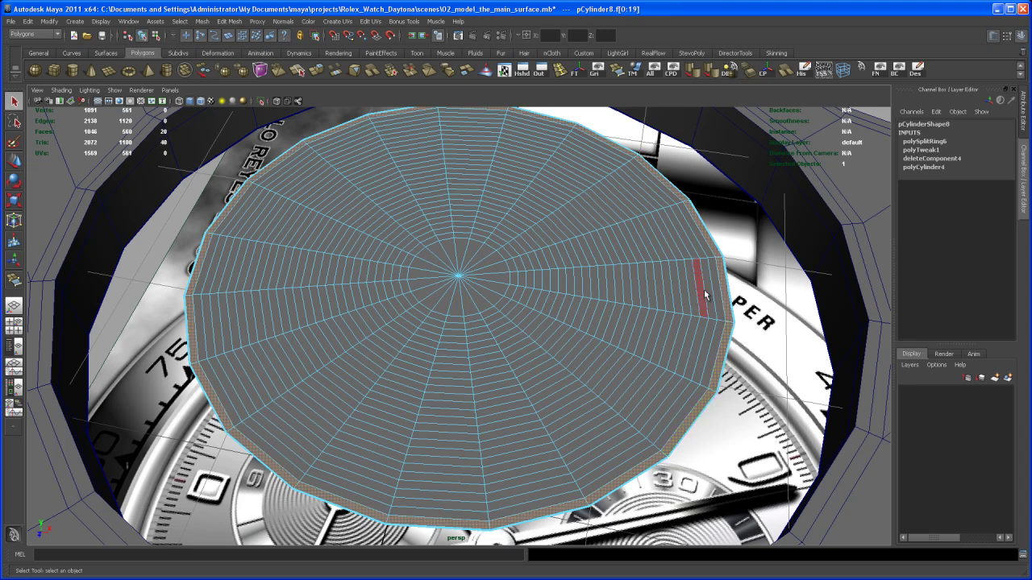
pyautogui.keyDown('shift'); pyautogui.click(703, 358); pyautogui.keyUp('shift')
pyautogui.keyDown('shift'); pyautogui.doubleClick(690, 392); pyautogui.keyUp('shift')
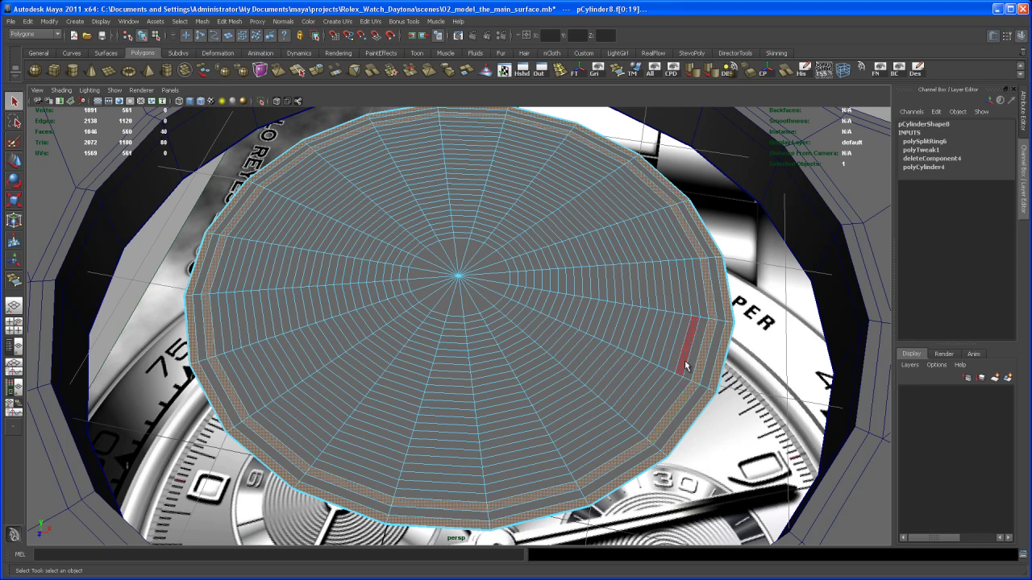
pyautogui.keyDown('shift'); pyautogui.doubleClick(672, 378); pyautogui.keyUp('shift')
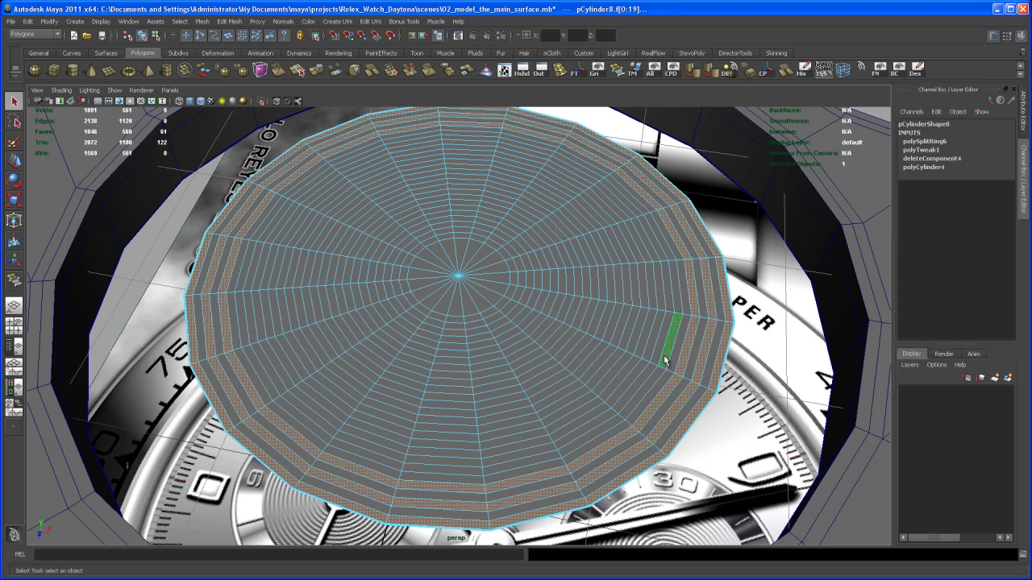
pyautogui.keyDown('shift'); pyautogui.doubleClick(658, 378); pyautogui.keyUp('shift')
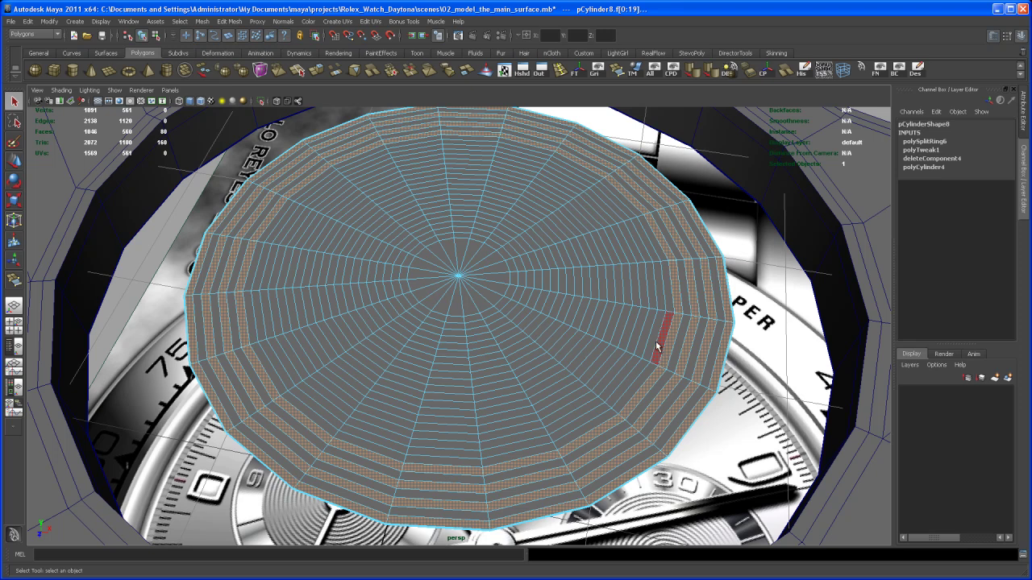
pyautogui.keyDown('shift'); pyautogui.doubleClick(635, 369); pyautogui.keyUp('shift')
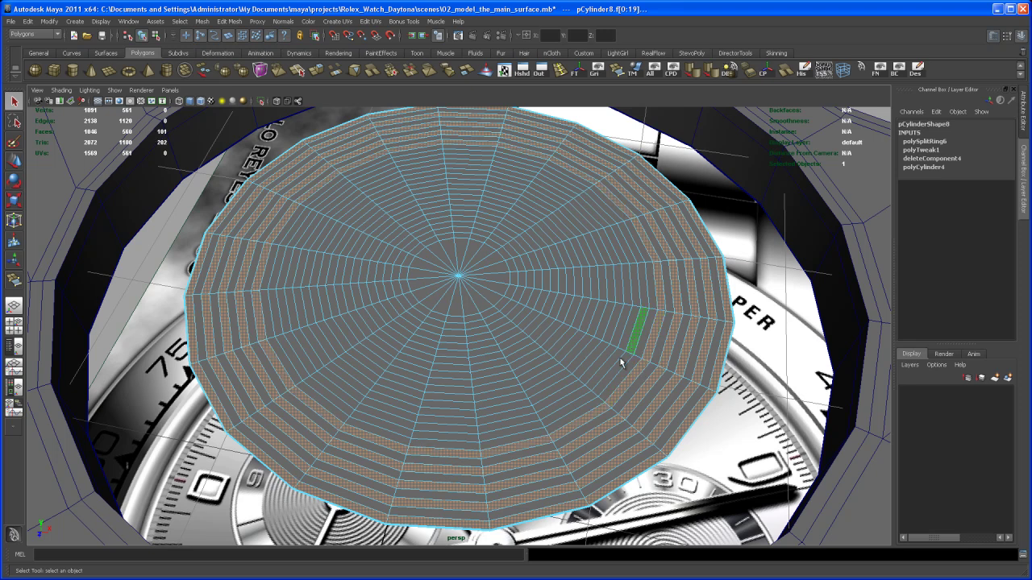
pyautogui.keyDown('shift'); pyautogui.doubleClick(621, 356); pyautogui.keyUp('shift')
pyautogui.keyDown('shift'); pyautogui.doubleClick(606, 348); pyautogui.keyUp('shift')
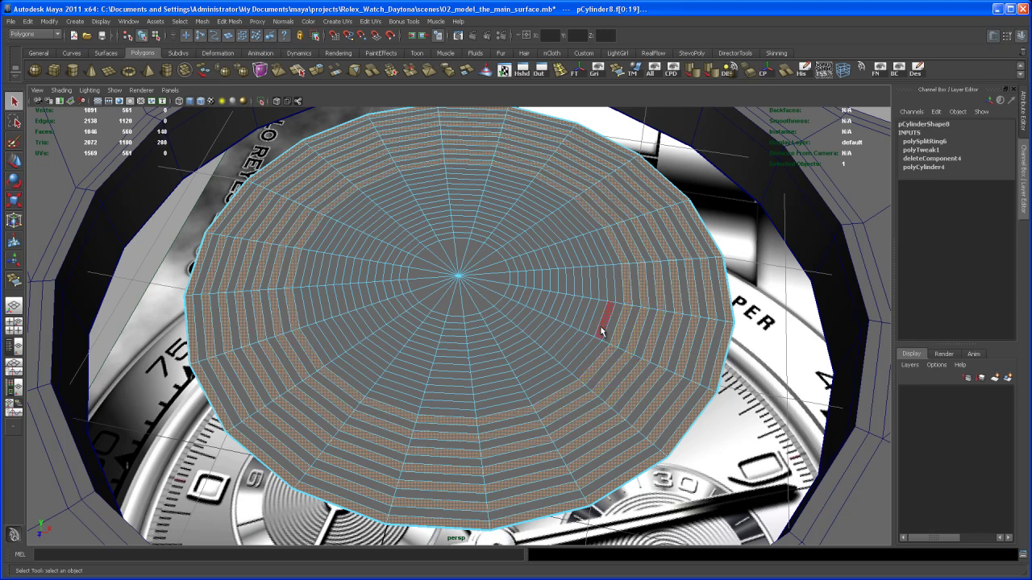
pyautogui.keyDown('shift'); pyautogui.doubleClick(596, 346); pyautogui.keyUp('shift')
pyautogui.keyDown('shift'); pyautogui.doubleClick(575, 339); pyautogui.keyUp('shift')
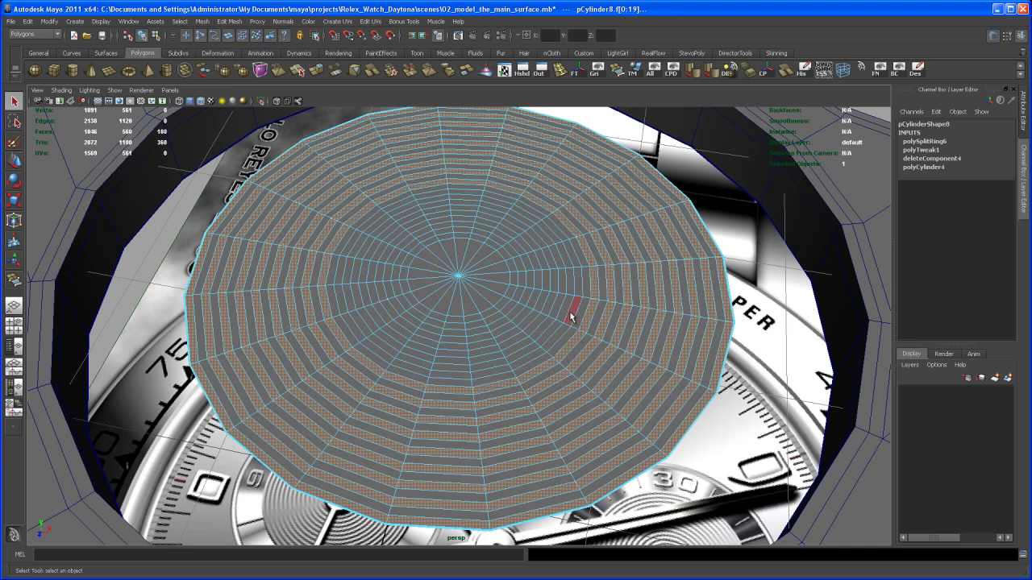
pyautogui.keyDown('shift'); pyautogui.doubleClick(562, 335); pyautogui.keyUp('shift')
pyautogui.keyDown('shift'); pyautogui.doubleClick(551, 320); pyautogui.keyUp('shift')
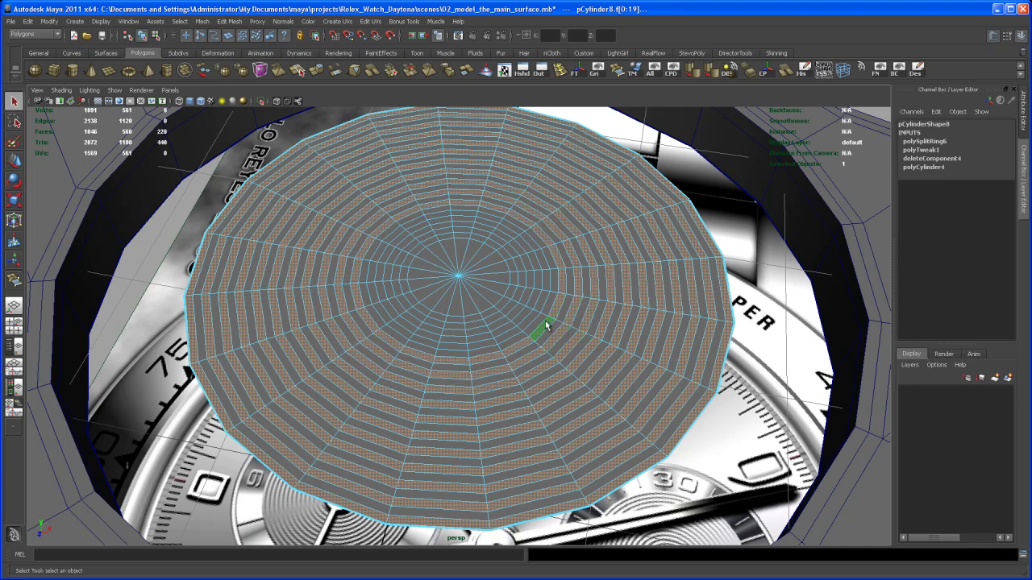
pyautogui.keyDown('shift'); pyautogui.doubleClick(528, 317); pyautogui.keyUp('shift')
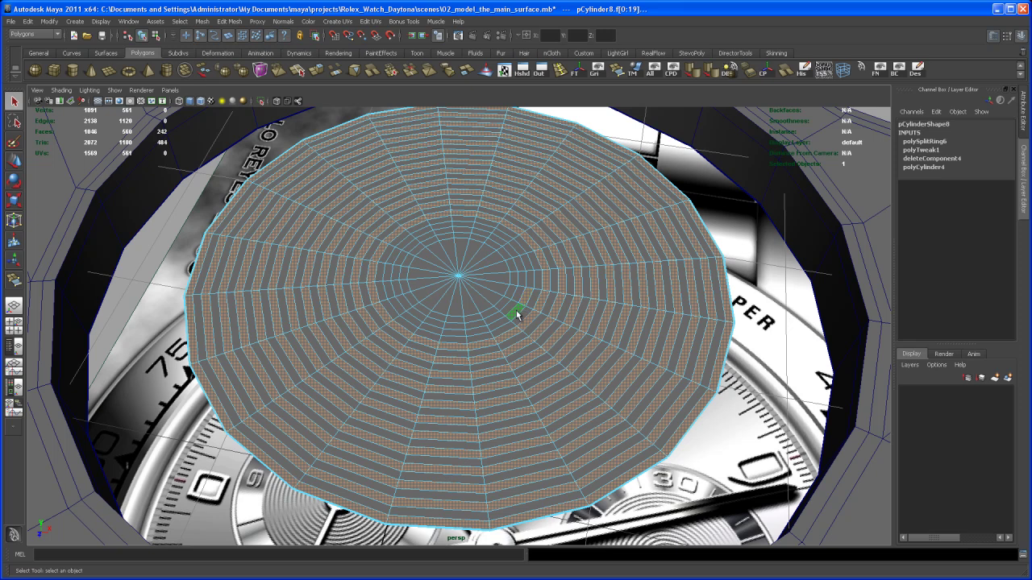
pyautogui.keyDown('shift'); pyautogui.doubleClick(515, 310); pyautogui.keyUp('shift')
pyautogui.keyDown('shift'); pyautogui.click(511, 294); pyautogui.keyUp('shift')
pyautogui.keyDown('shift'); pyautogui.click(504, 308); pyautogui.keyUp('shift')
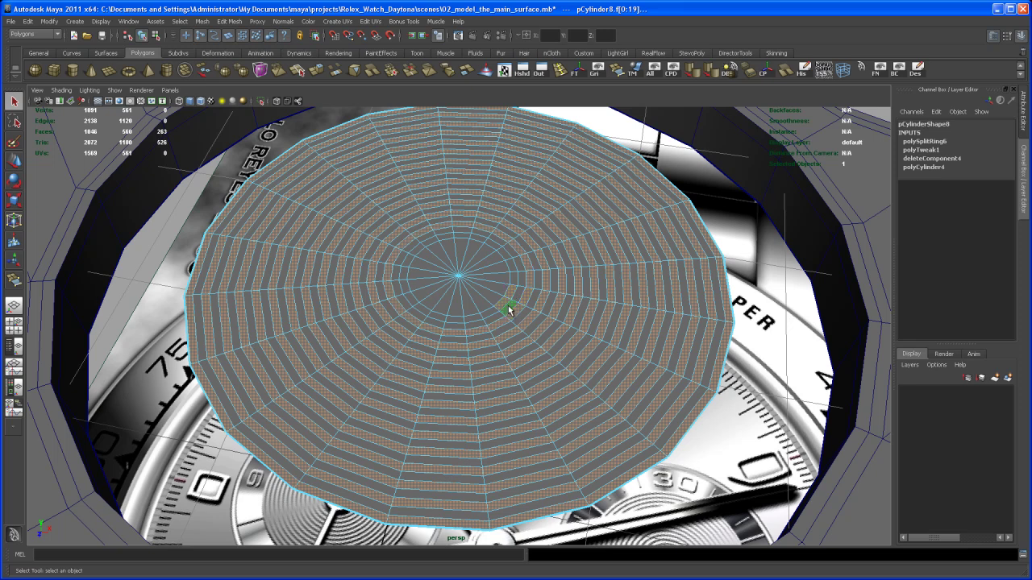
pyautogui.press('z')
pyautogui.keyDown('shift'); pyautogui.doubleClick(503, 305); pyautogui.keyUp('shift')
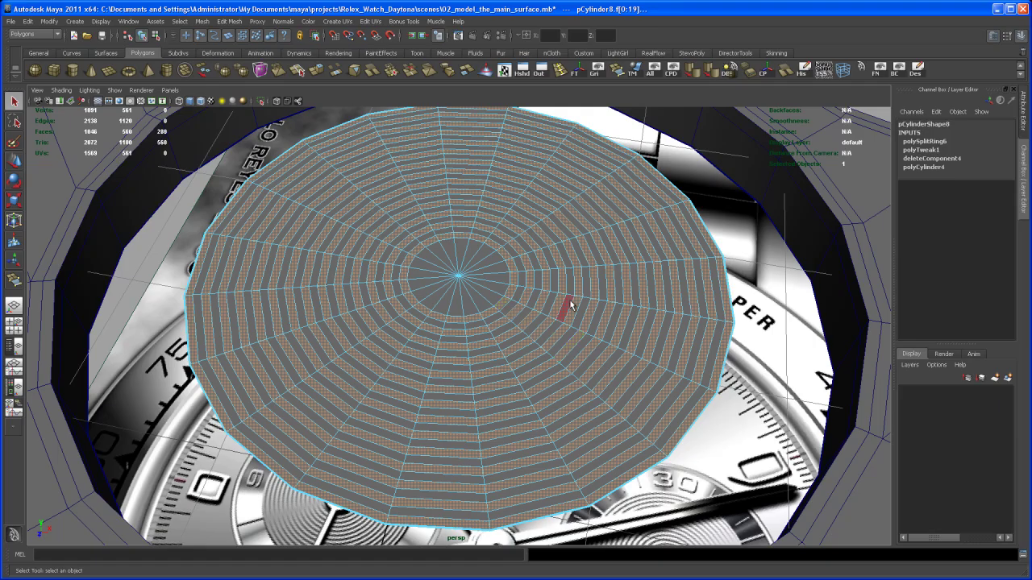
# Extrude the selected rings of faces upward with a local Z translation of 0.039 and preview the disc smoothed
pyautogui.keyDown('alt'); pyautogui.moveTo(784, 330); pyautogui.dragTo(784, 334); pyautogui.keyUp('alt')
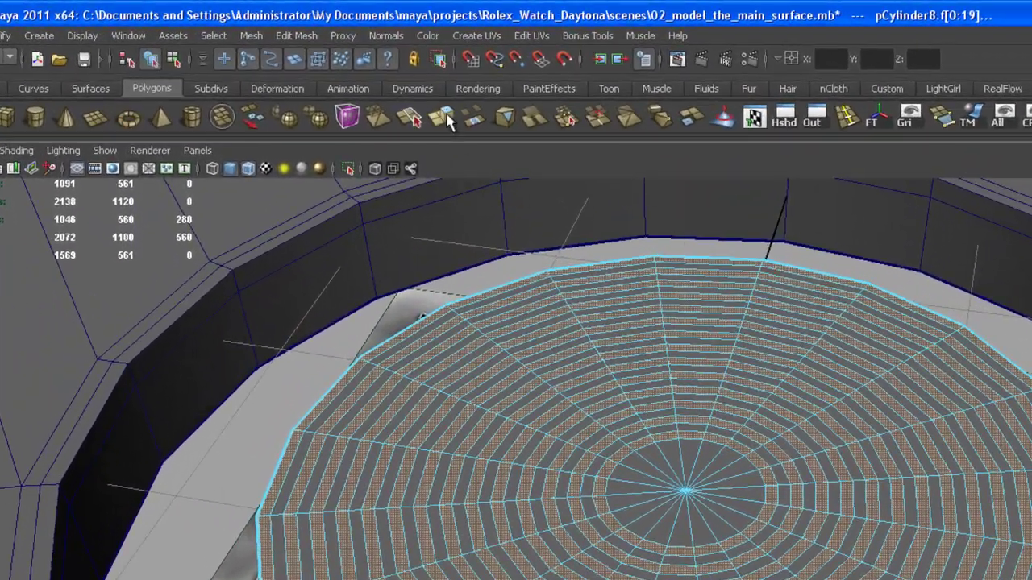
pyautogui.click(448, 119)
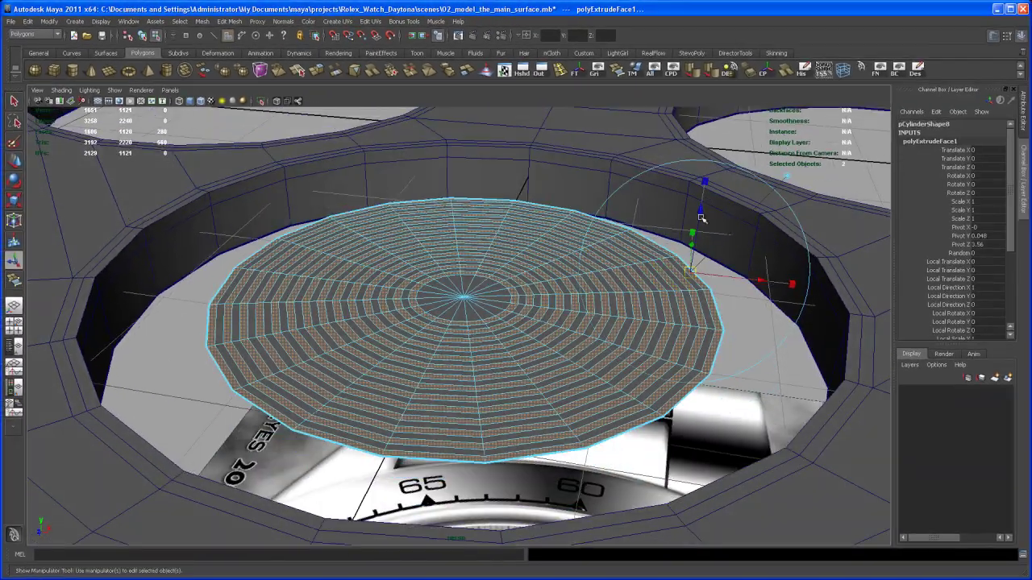
pyautogui.moveTo(702, 218)
pyautogui.mouseDown()
pyautogui.moveTo(701, 208)
pyautogui.moveTo(703, 217)
pyautogui.mouseUp()
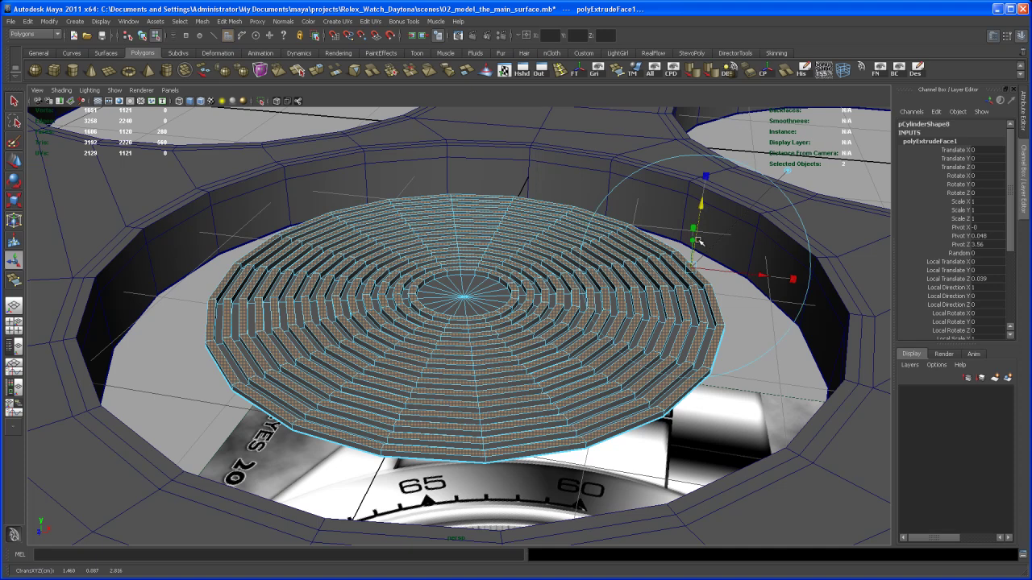
pyautogui.press('3')
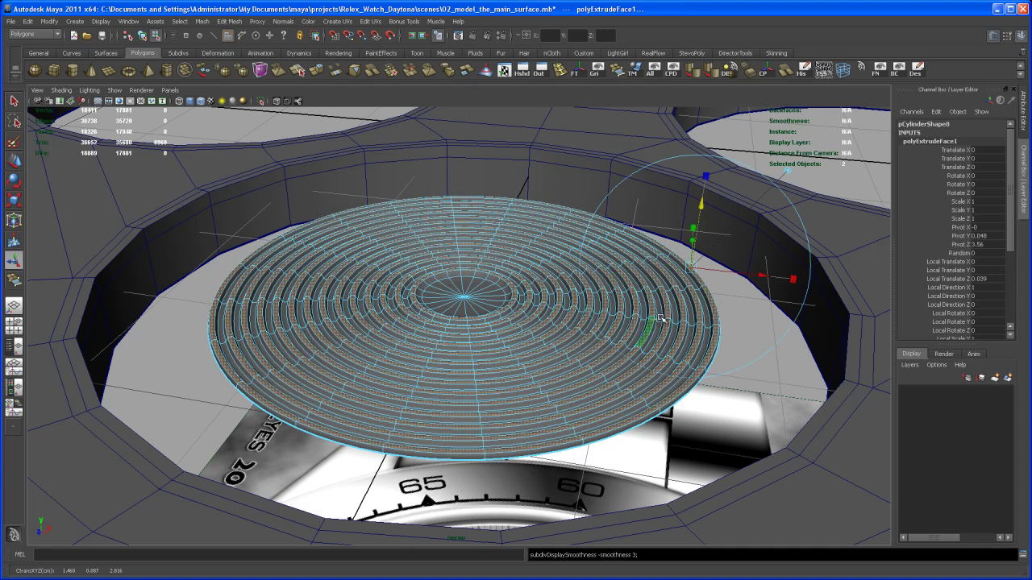
# Leave face selection, select the whole disc and return it to unsmoothed display
pyautogui.moveTo(685, 303); pyautogui.dragTo(691, 309, button='right')
pyautogui.click(739, 417)
pyautogui.keyDown('alt'); pyautogui.moveTo(739, 410); pyautogui.dragTo(615, 375); pyautogui.keyUp('alt')
pyautogui.click(610, 369)
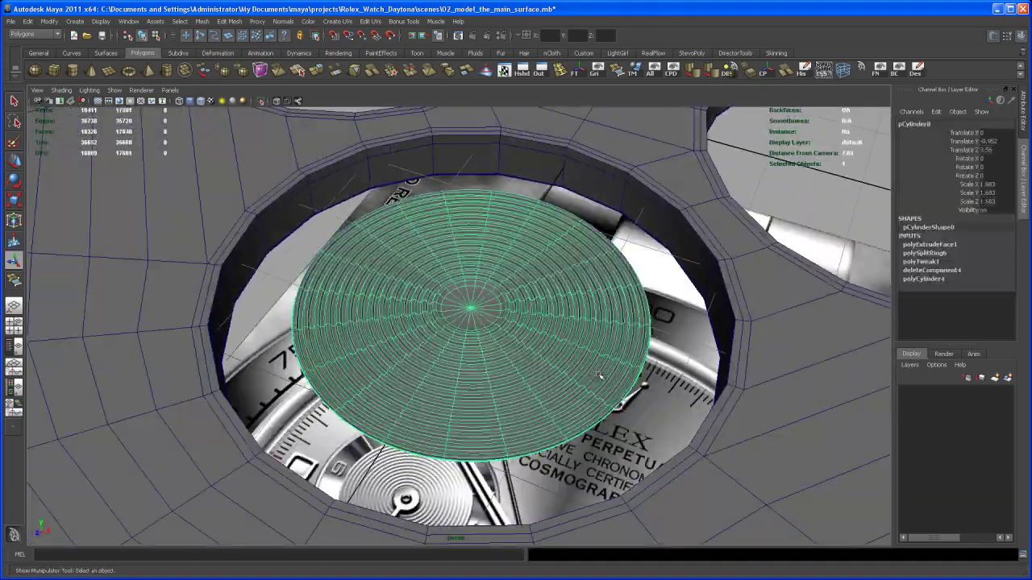
pyautogui.keyDown('alt'); pyautogui.moveTo(608, 366); pyautogui.dragTo(654, 387, button='right'); pyautogui.keyUp('alt')
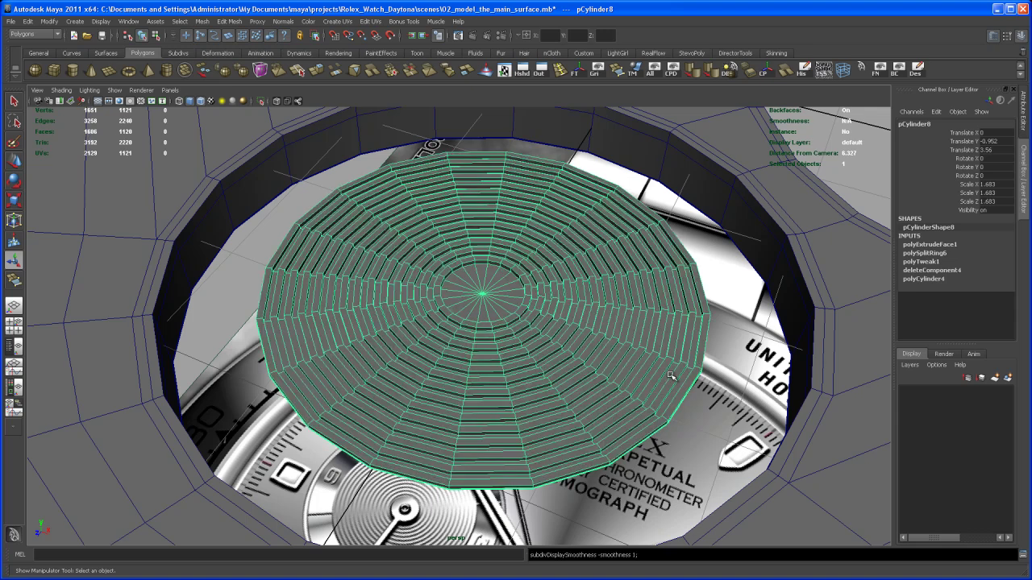
pyautogui.press('1')
pyautogui.keyDown('alt'); pyautogui.moveTo(662, 378); pyautogui.dragTo(673, 358); pyautogui.keyUp('alt')
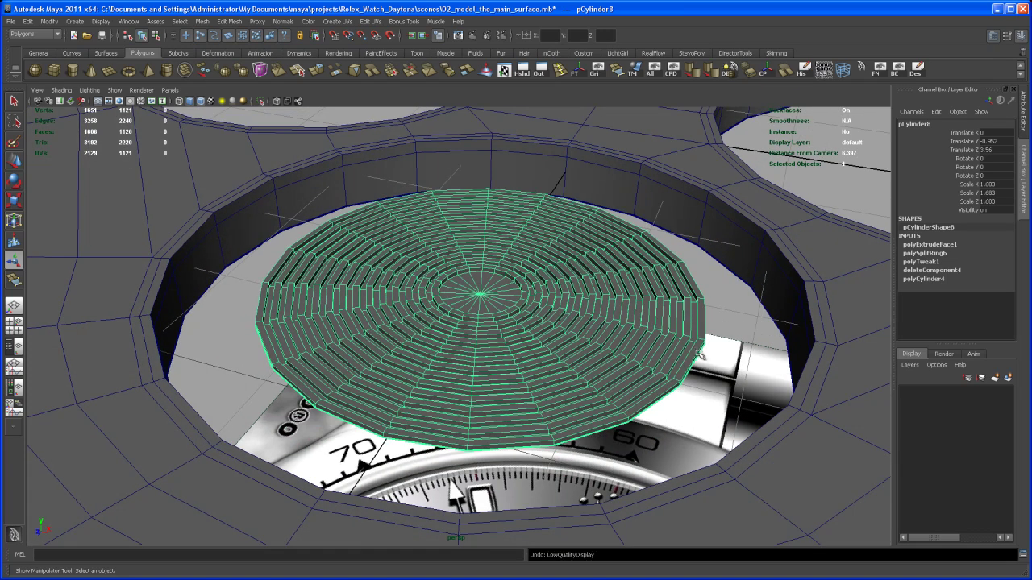
# Undo back to the face extrusion, lower the raised rings slightly, preview the disc smoothed and deselect it in object mode
pyautogui.hotkey('ctrl', 'z')
pyautogui.hotkey('ctrl', 'z')
pyautogui.keyDown('alt'); pyautogui.moveTo(703, 327); pyautogui.dragTo(736, 289, button='right'); pyautogui.keyUp('alt')
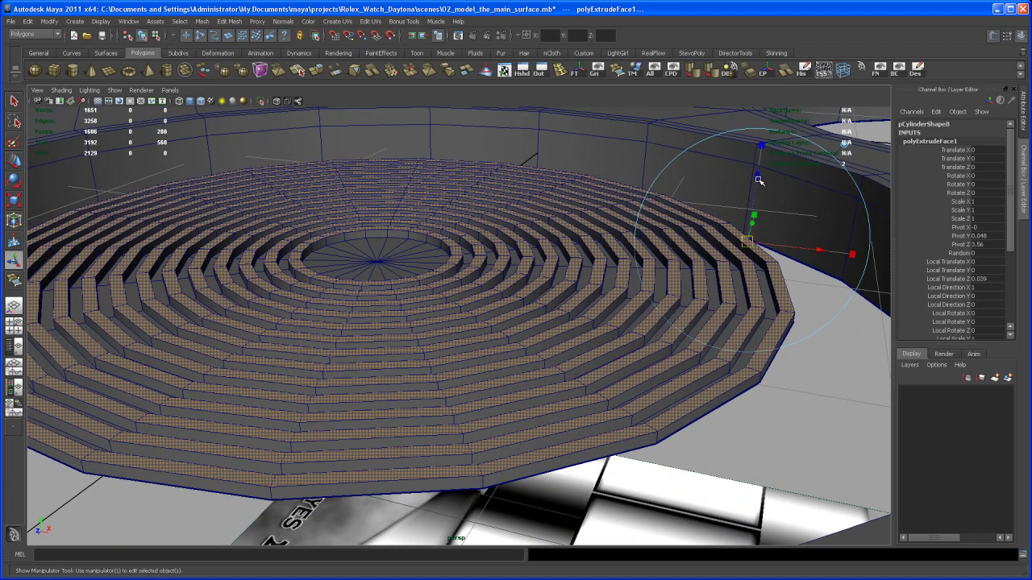
pyautogui.moveTo(757, 179); pyautogui.dragTo(757, 182)
pyautogui.press('3')
pyautogui.moveTo(623, 405); pyautogui.dragTo(658, 389, button='right')
pyautogui.click(706, 444)
# Examine the smoothed grooved disc inside the lower subdial opening from several angles, selecting it as a whole
pyautogui.keyDown('alt'); pyautogui.moveTo(704, 439); pyautogui.dragTo(642, 357, button='right'); pyautogui.keyUp('alt')
pyautogui.keyDown('alt'); pyautogui.moveTo(642, 357); pyautogui.dragTo(661, 409); pyautogui.keyUp('alt')
pyautogui.keyDown('alt'); pyautogui.moveTo(661, 409); pyautogui.dragTo(595, 342, button='right'); pyautogui.keyUp('alt')
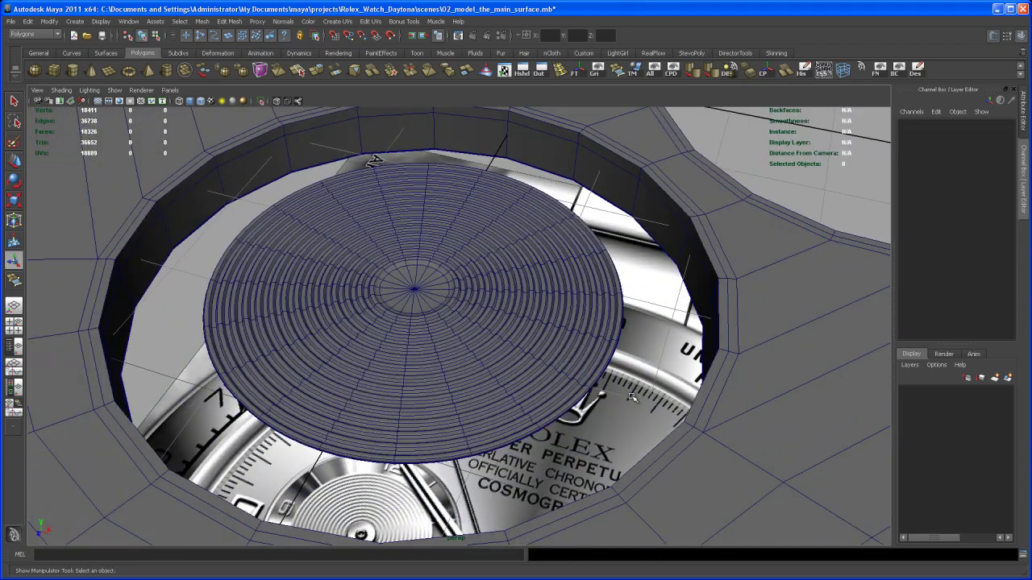
pyautogui.keyDown('alt'); pyautogui.moveTo(595, 343); pyautogui.dragTo(556, 379); pyautogui.keyUp('alt')
pyautogui.keyDown('alt'); pyautogui.moveTo(557, 378); pyautogui.dragTo(495, 326, button='right'); pyautogui.keyUp('alt')
pyautogui.click(528, 336)
pyautogui.keyDown('alt'); pyautogui.moveTo(528, 336); pyautogui.dragTo(554, 316); pyautogui.keyUp('alt')
pyautogui.keyDown('alt'); pyautogui.moveTo(555, 316); pyautogui.dragTo(527, 329, button='right'); pyautogui.keyUp('alt')
pyautogui.keyDown('alt'); pyautogui.moveTo(527, 330); pyautogui.dragTo(559, 392); pyautogui.keyUp('alt')
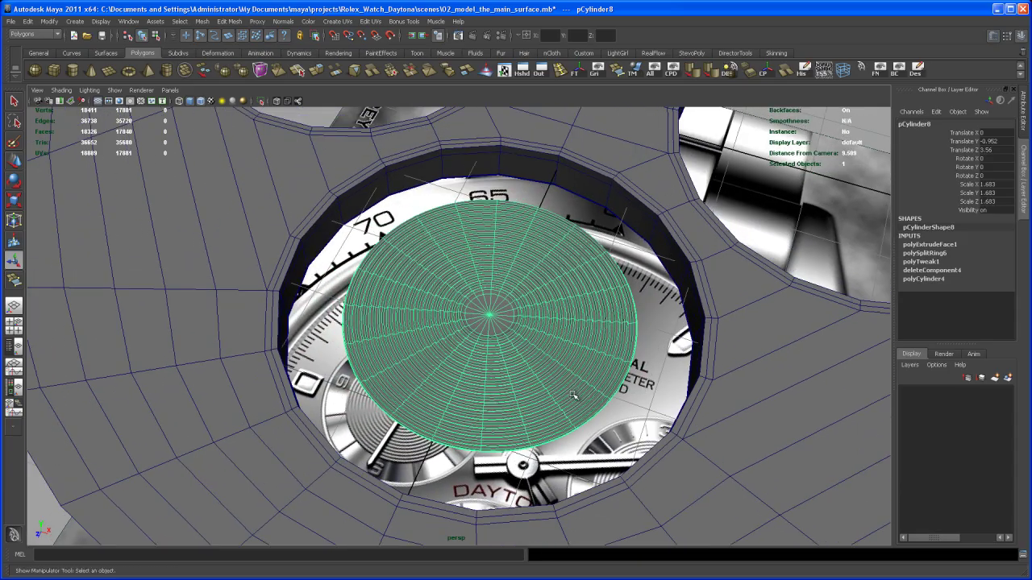
pyautogui.keyDown('alt'); pyautogui.moveTo(573, 392); pyautogui.dragTo(489, 376, button='right'); pyautogui.keyUp('alt')
# Duplicate the grooved disc in the top view and move the copy's pivot to the center of the watch dial
pyautogui.press('space')
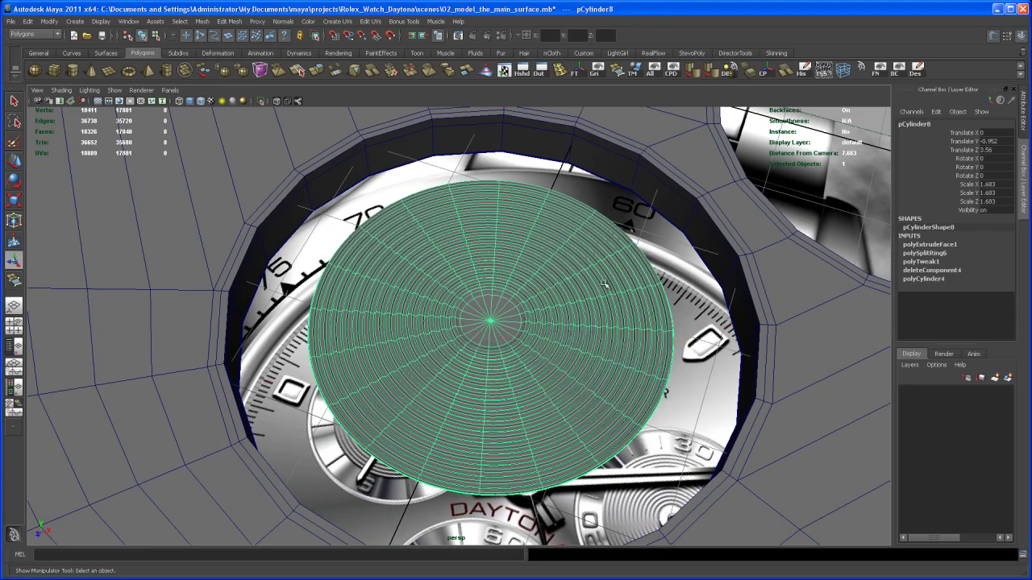
pyautogui.press('space')
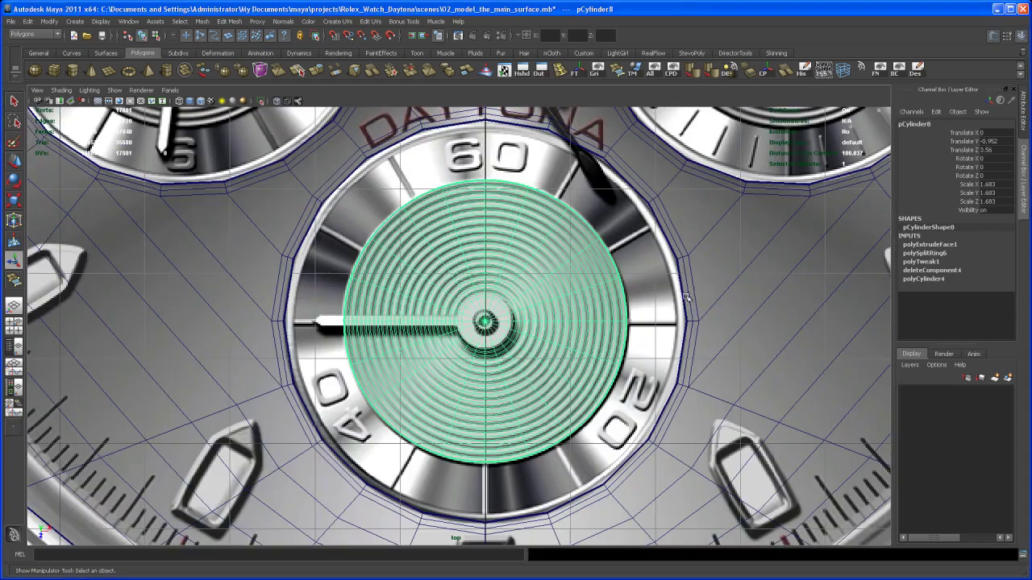
pyautogui.keyDown('alt'); pyautogui.moveTo(695, 303); pyautogui.dragTo(640, 365, button='right'); pyautogui.keyUp('alt')
pyautogui.keyDown('alt'); pyautogui.moveTo(625, 363); pyautogui.dragTo(622, 379, button='middle'); pyautogui.keyUp('alt')
pyautogui.keyDown('alt'); pyautogui.moveTo(574, 374); pyautogui.dragTo(583, 356, button='right'); pyautogui.keyUp('alt')
pyautogui.keyDown('alt'); pyautogui.moveTo(583, 356); pyautogui.dragTo(590, 375, button='middle'); pyautogui.keyUp('alt')
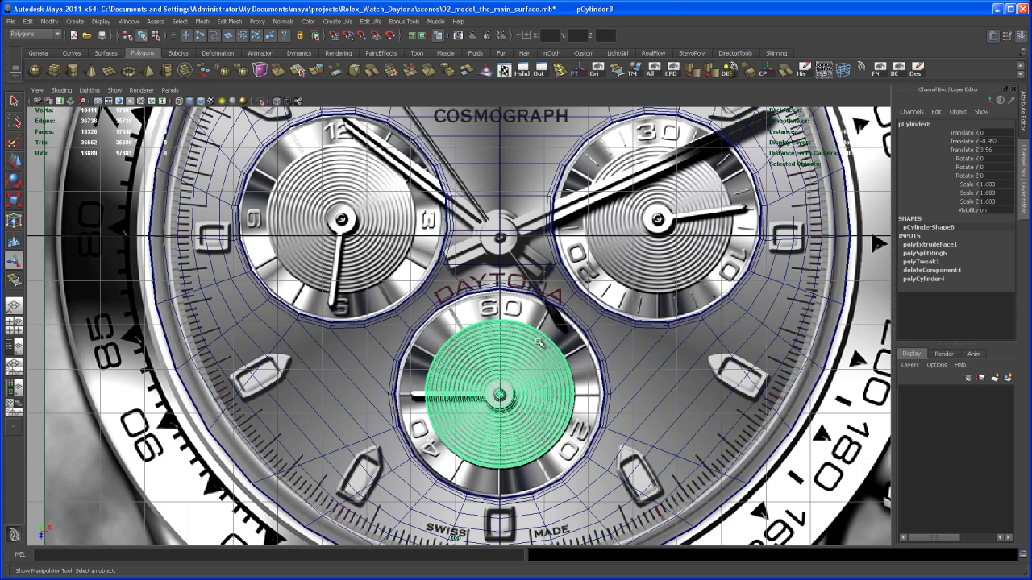
pyautogui.hotkey('ctrl', 'd')
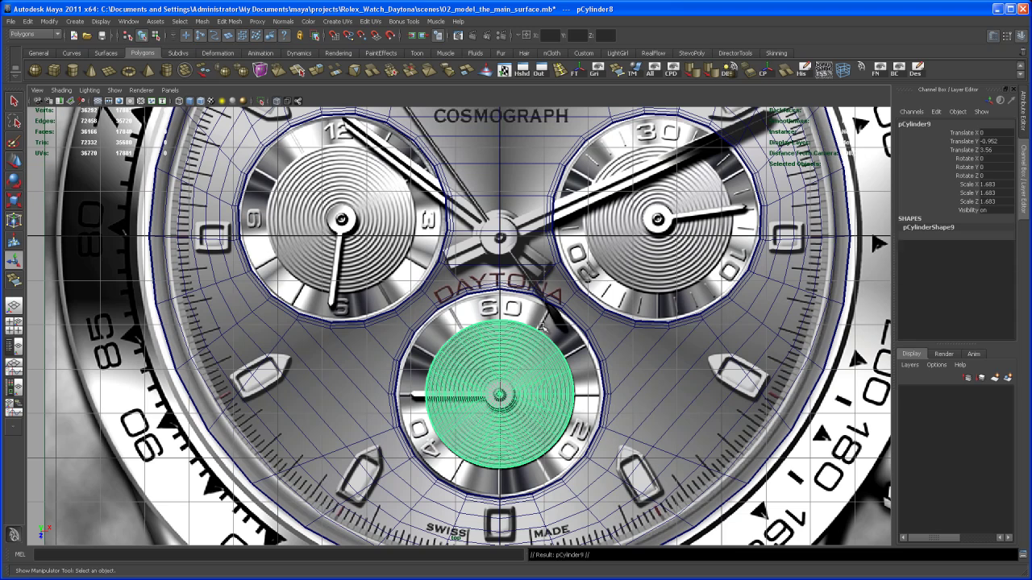
pyautogui.press('w')
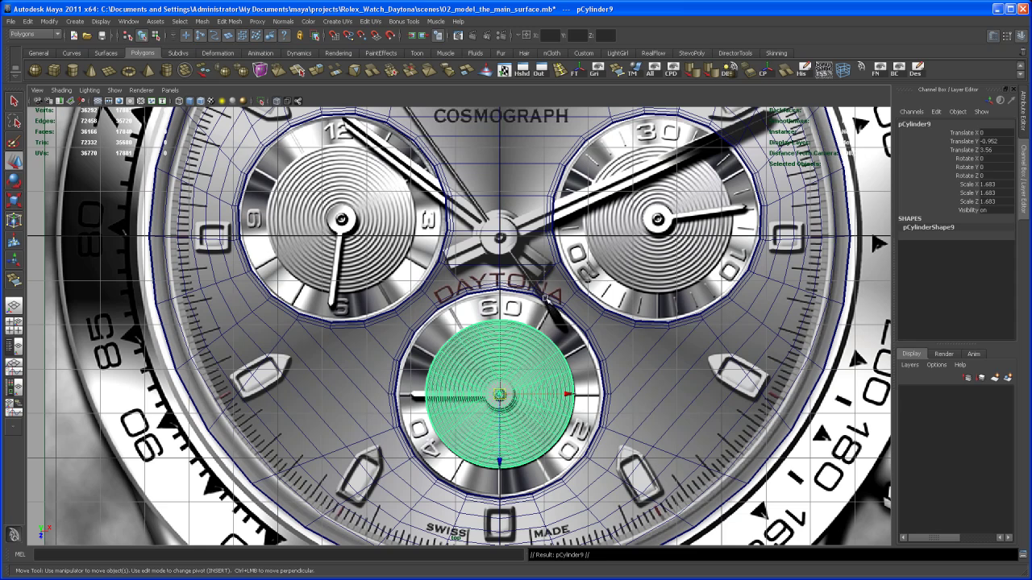
pyautogui.press('Insert')
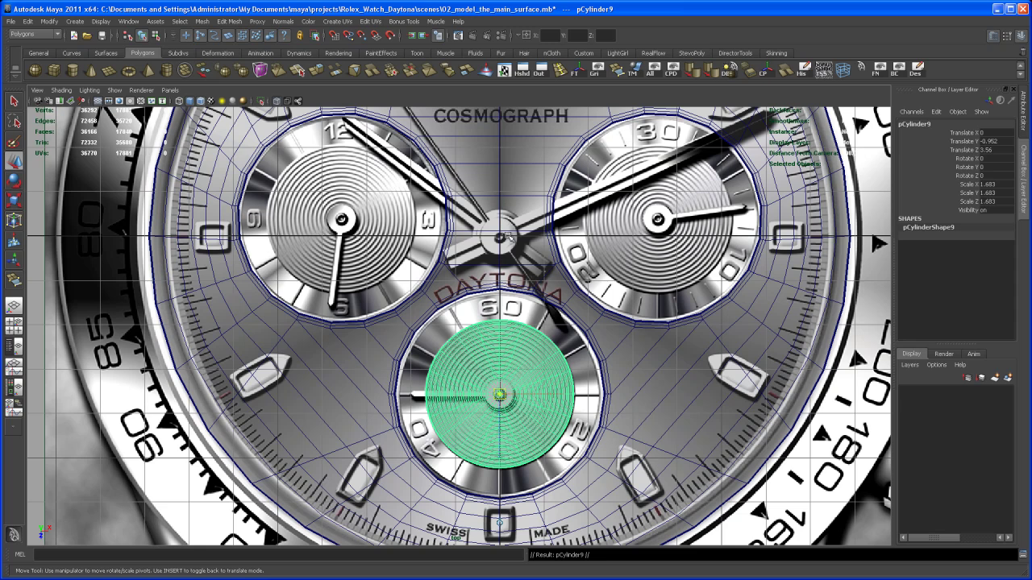
pyautogui.moveTo(500, 238); pyautogui.dragTo(501, 239)
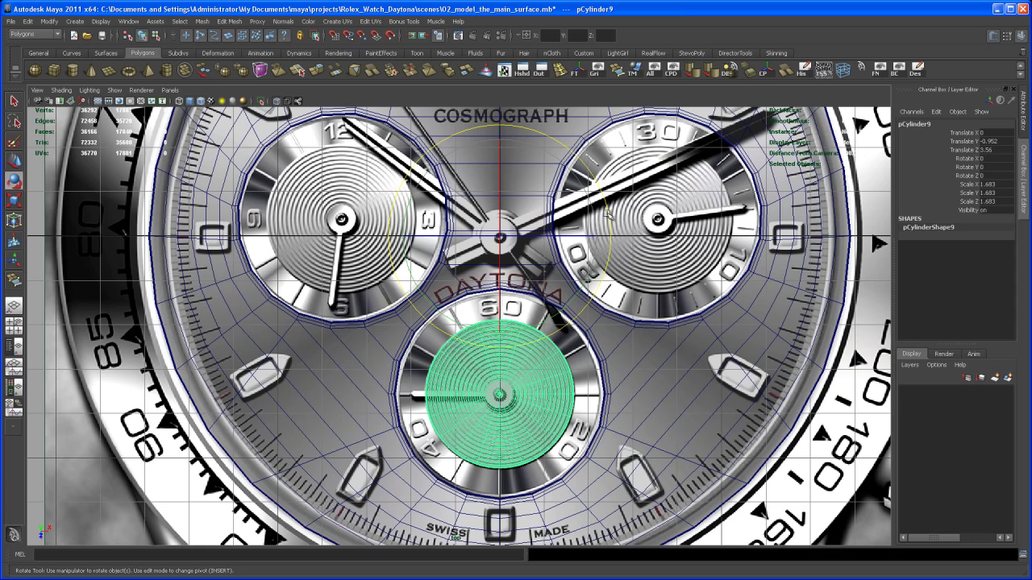
# Rotate the copied disc around the dial center into the left subdial, with Rotate Y set to 263.5
pyautogui.press('e')
pyautogui.moveTo(609, 220); pyautogui.dragTo(644, 308)
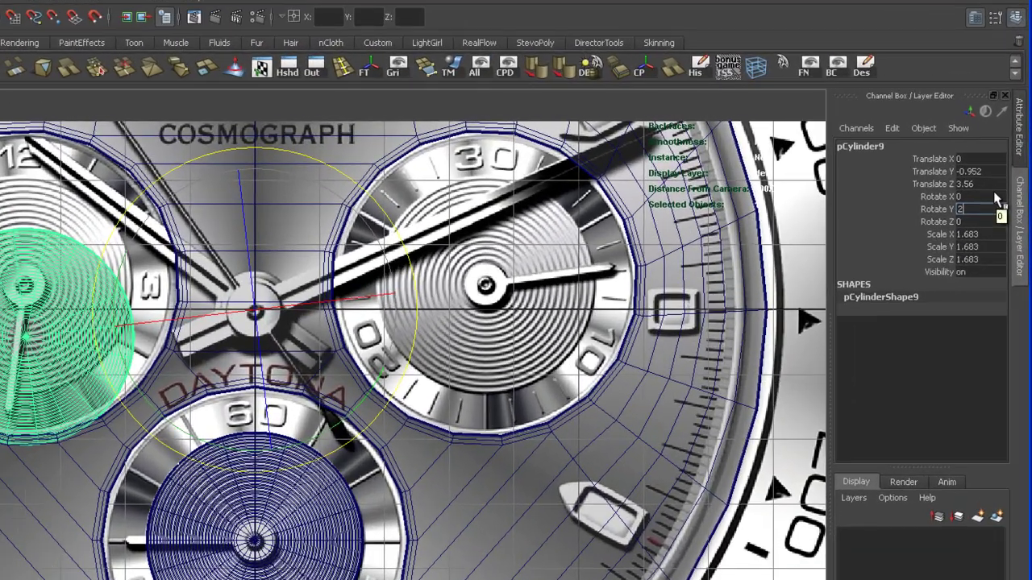
pyautogui.write('263.5')
pyautogui.press('Return')
# Duplicate the disc again and rotate the copy around the dial center into the right subdial, with Rotate Y set to 96.5
pyautogui.keyDown('alt'); pyautogui.moveTo(570, 318); pyautogui.dragTo(577, 392, button='right'); pyautogui.keyUp('alt')
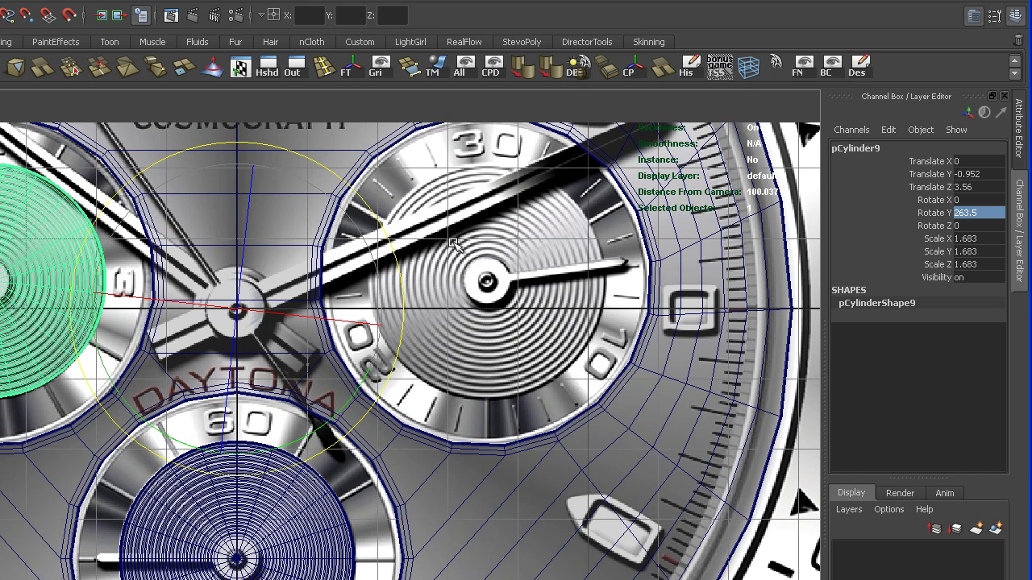
pyautogui.hotkey('ctrl', 'd')
pyautogui.moveTo(405, 259); pyautogui.dragTo(250, 423)
pyautogui.click(1000, 212)
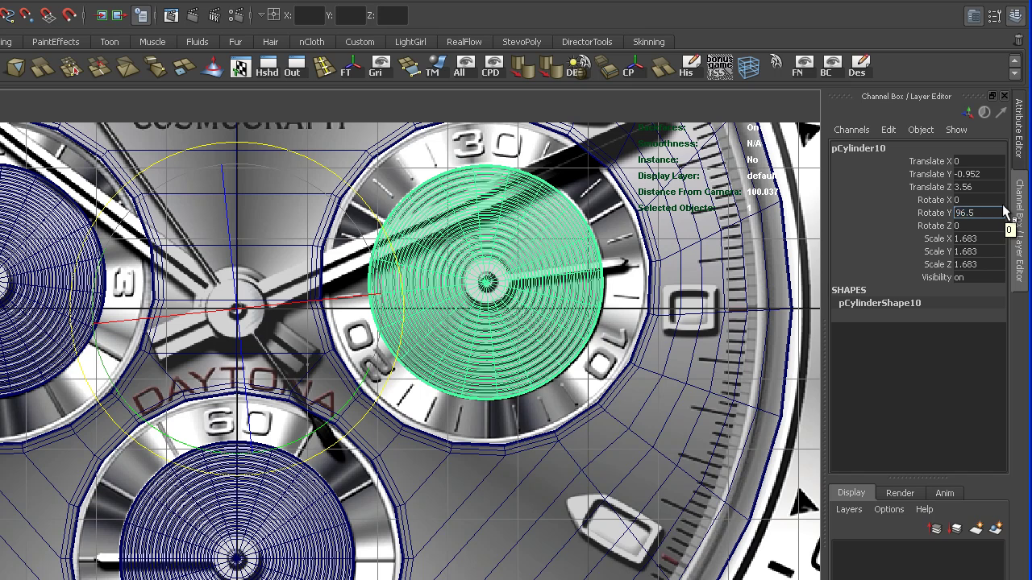
pyautogui.press('Return')
pyautogui.keyDown('alt'); pyautogui.moveTo(540, 389); pyautogui.dragTo(532, 446, button='middle'); pyautogui.keyUp('alt')
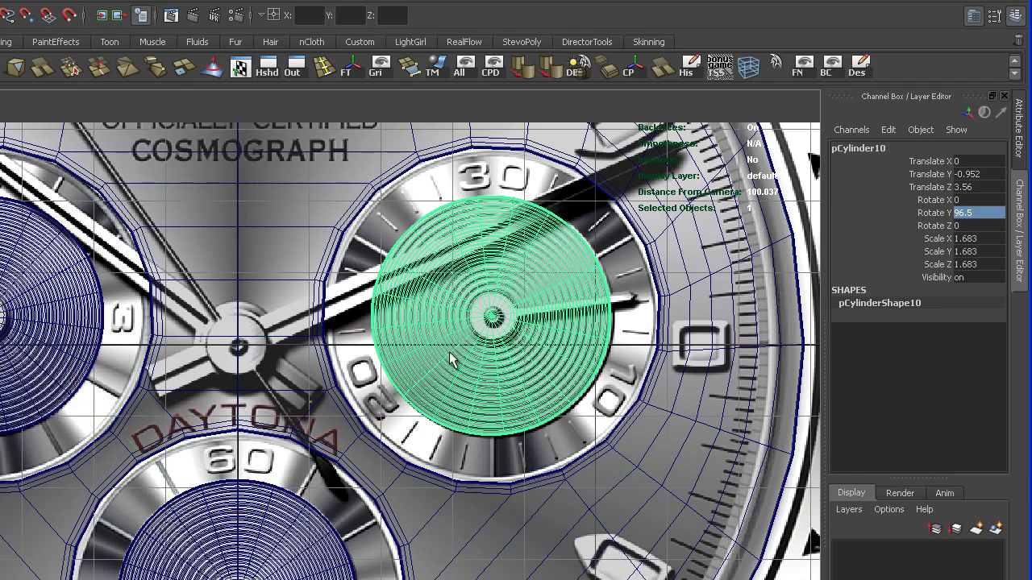
# Examine the three grooved discs in the dial plate in the perspective view, with nothing selected
pyautogui.press('space')
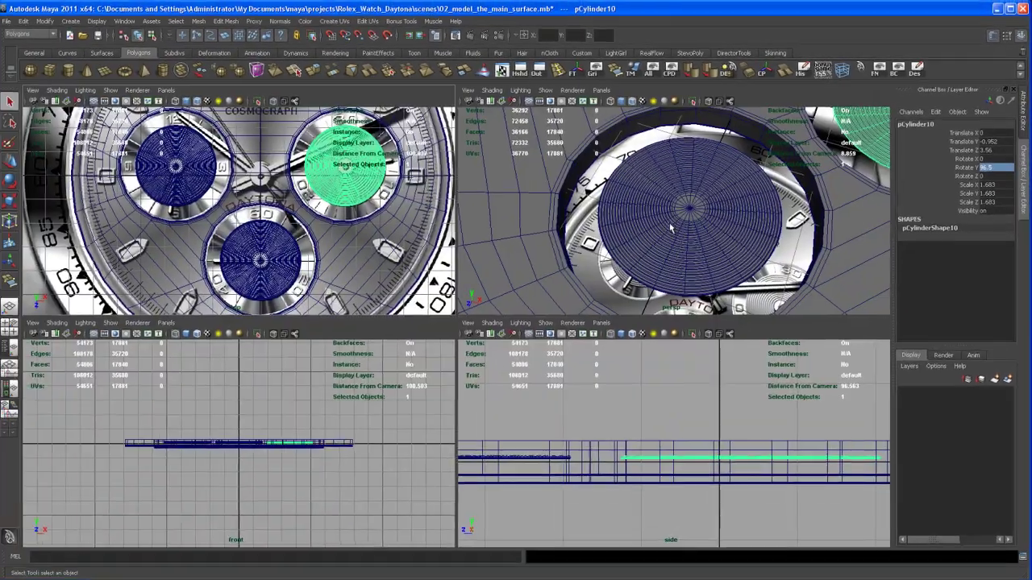
pyautogui.keyDown('alt'); pyautogui.moveTo(671, 228); pyautogui.dragTo(674, 245); pyautogui.keyUp('alt')
pyautogui.press('space')
pyautogui.keyDown('alt'); pyautogui.moveTo(675, 244); pyautogui.dragTo(495, 175, button='right'); pyautogui.keyUp('alt')
pyautogui.keyDown('alt'); pyautogui.moveTo(546, 325); pyautogui.dragTo(698, 269); pyautogui.keyUp('alt')
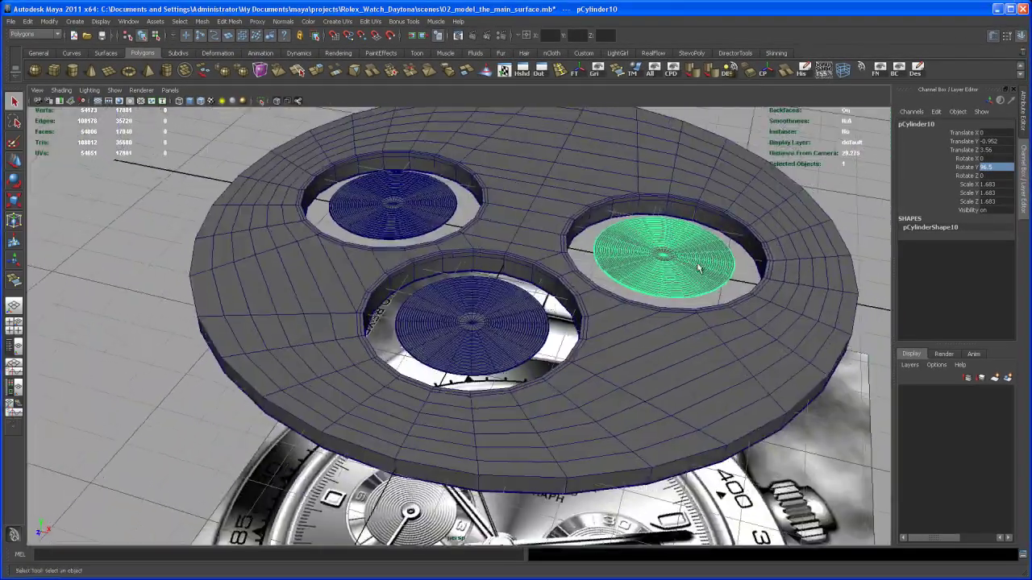
pyautogui.click(845, 191)
pyautogui.keyDown('alt'); pyautogui.moveTo(725, 242); pyautogui.dragTo(621, 279, button='right'); pyautogui.keyUp('alt')
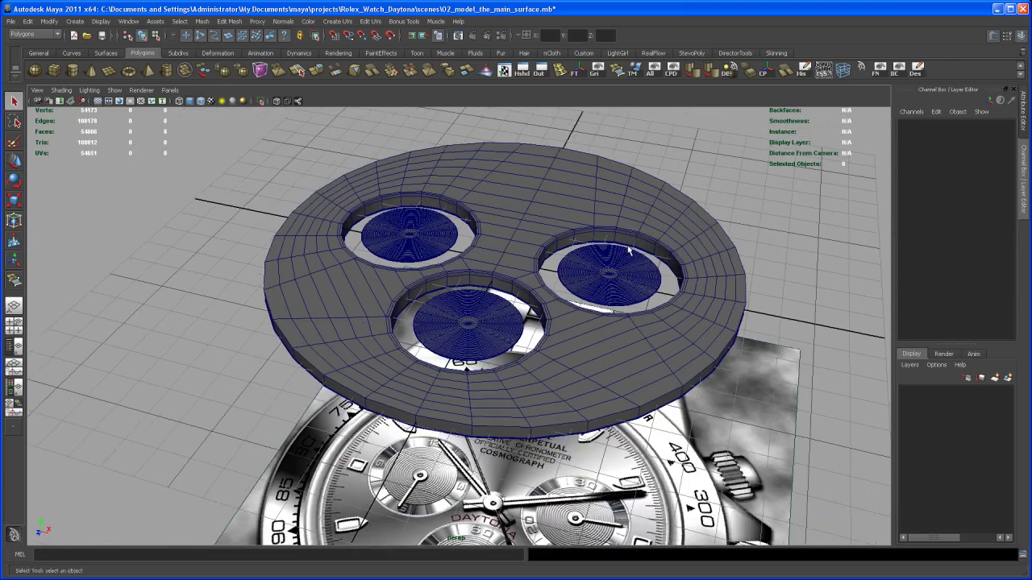
pyautogui.keyDown('alt'); pyautogui.moveTo(621, 279); pyautogui.dragTo(615, 315); pyautogui.keyUp('alt')
pyautogui.keyDown('alt'); pyautogui.moveTo(615, 315); pyautogui.dragTo(602, 332, button='right'); pyautogui.keyUp('alt')
pyautogui.keyDown('alt'); pyautogui.moveTo(600, 327); pyautogui.dragTo(583, 342); pyautogui.keyUp('alt')
pyautogui.press('w')
pyautogui.keyDown('alt'); pyautogui.moveTo(480, 473); pyautogui.dragTo(489, 493); pyautogui.keyUp('alt')
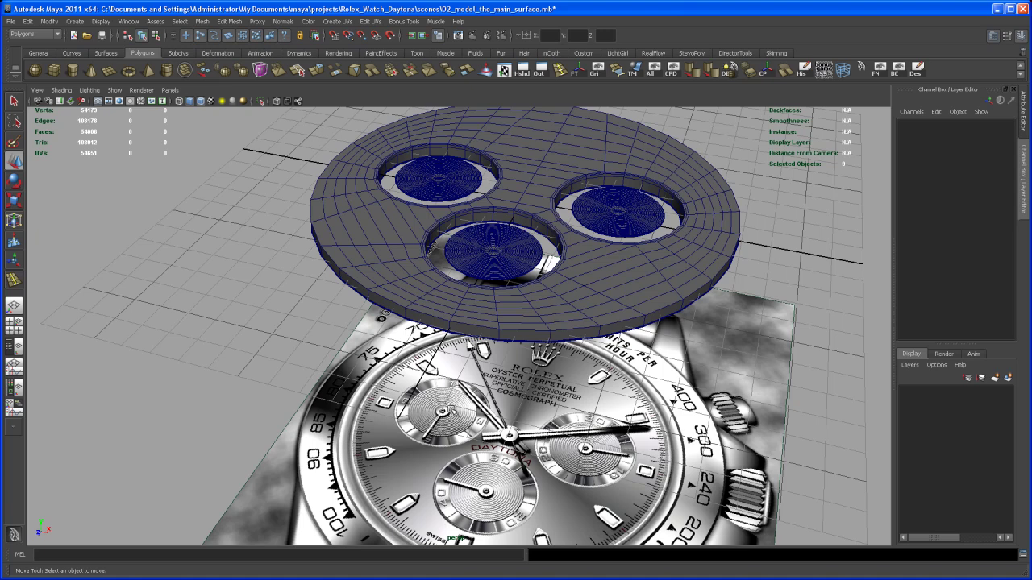
pyautogui.keyDown('alt'); pyautogui.moveTo(523, 294); pyautogui.dragTo(495, 288); pyautogui.keyUp('alt')
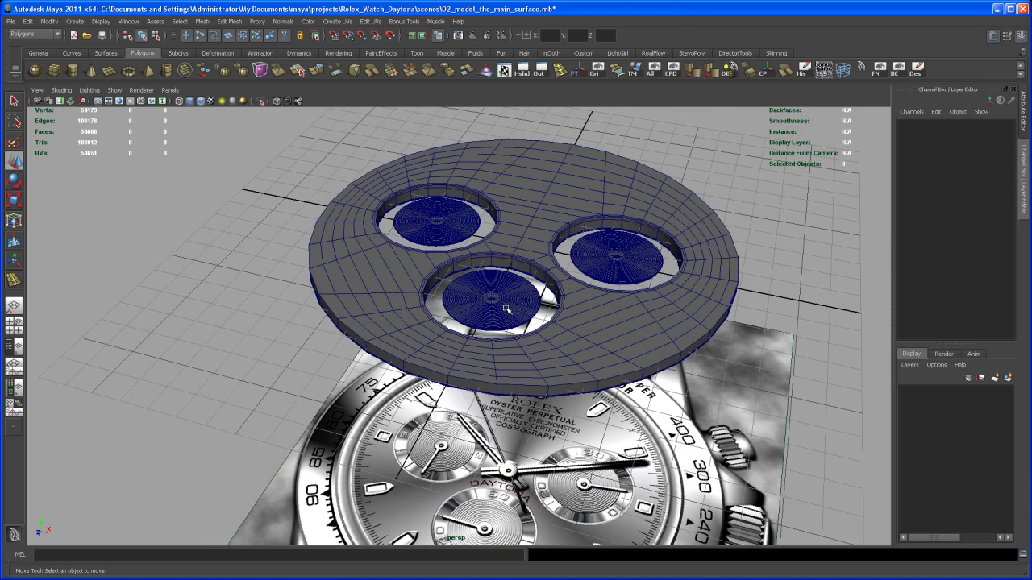
# Create a polygon cylinder at the dial center and raise it above the dial plate to Translate Y 1.077
pyautogui.click(72, 70)
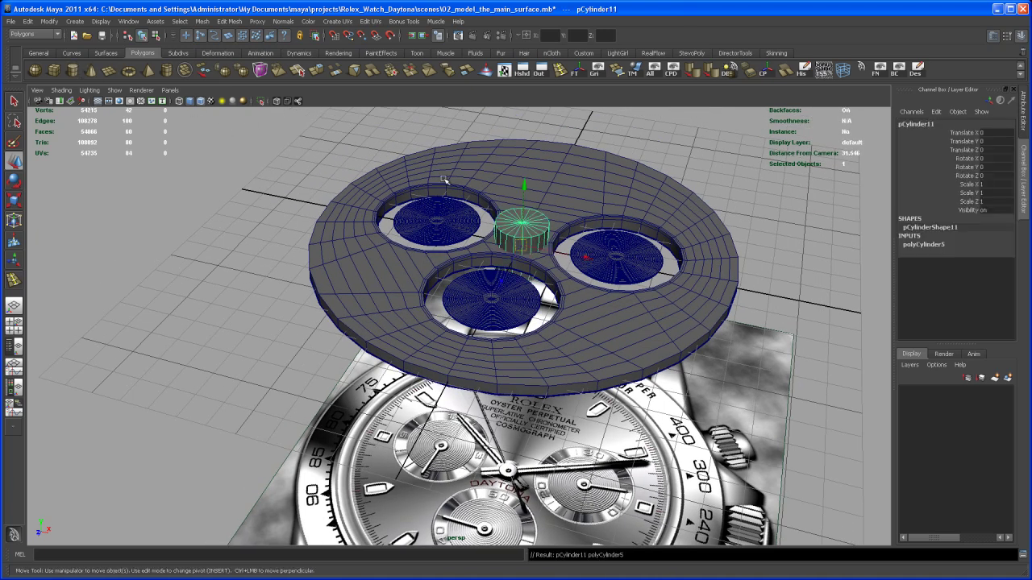
pyautogui.keyDown('alt'); pyautogui.moveTo(484, 229); pyautogui.dragTo(513, 203); pyautogui.keyUp('alt')
pyautogui.press('space')
pyautogui.press('space')
pyautogui.keyDown('alt'); pyautogui.moveTo(545, 328); pyautogui.dragTo(438, 295, button='right'); pyautogui.keyUp('alt')
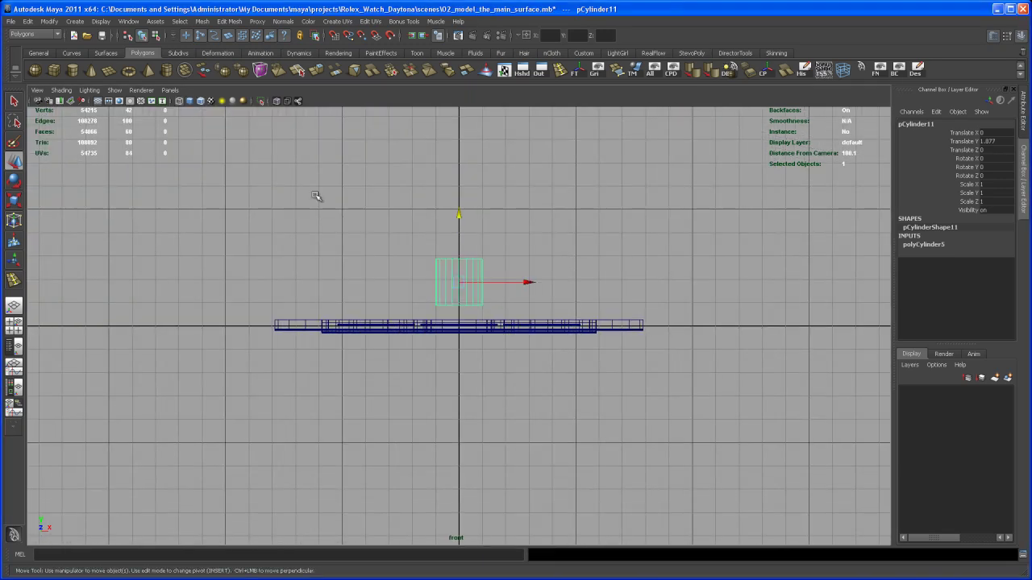
# Align the cylinder with the center of the lower subdial's disc, at Translate Y 0.048 and Translate Z 3.56
pyautogui.press('space')
pyautogui.press('space')
pyautogui.keyDown('alt'); pyautogui.moveTo(526, 312); pyautogui.dragTo(518, 358, button='right'); pyautogui.keyUp('alt')
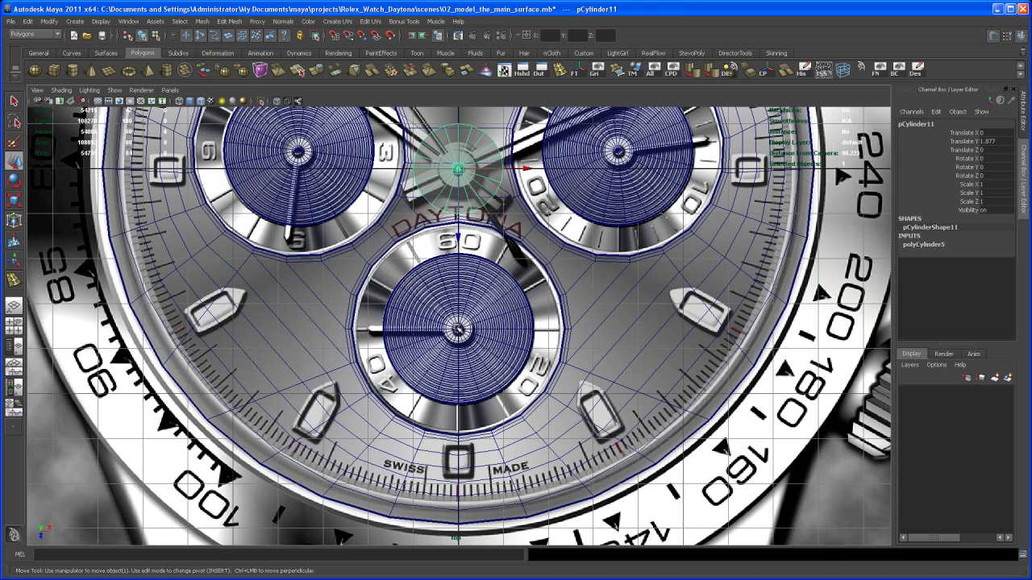
pyautogui.middleClick(459, 330)
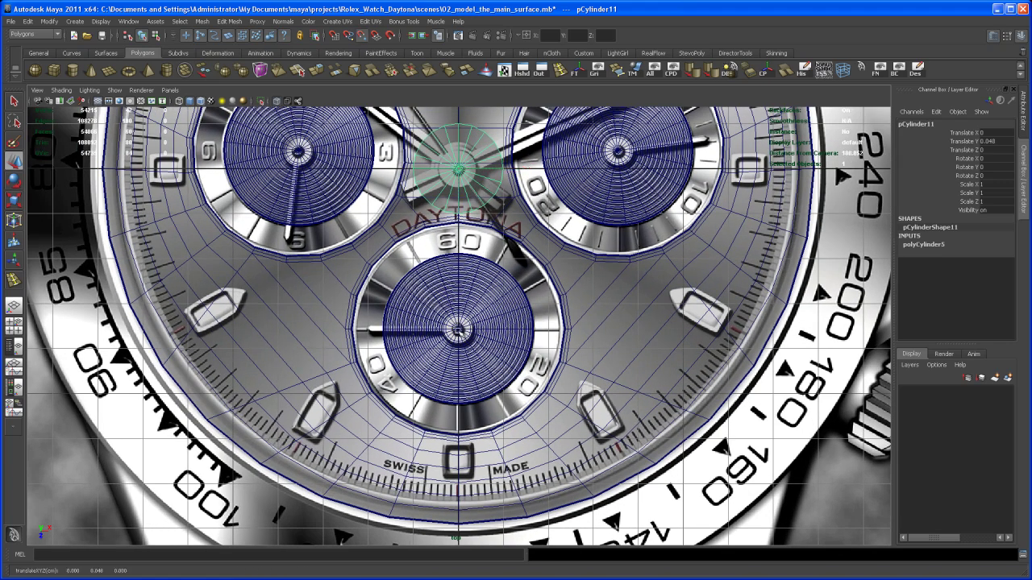
pyautogui.moveTo(458, 238); pyautogui.dragTo(458, 330)
pyautogui.press('space')
pyautogui.press('space')
# Scale the cylinder down uniformly to 0.334 so it matches the hub of the lower subdial's hand in the reference image
pyautogui.scroll(3, 618, 299)
pyautogui.press('r')
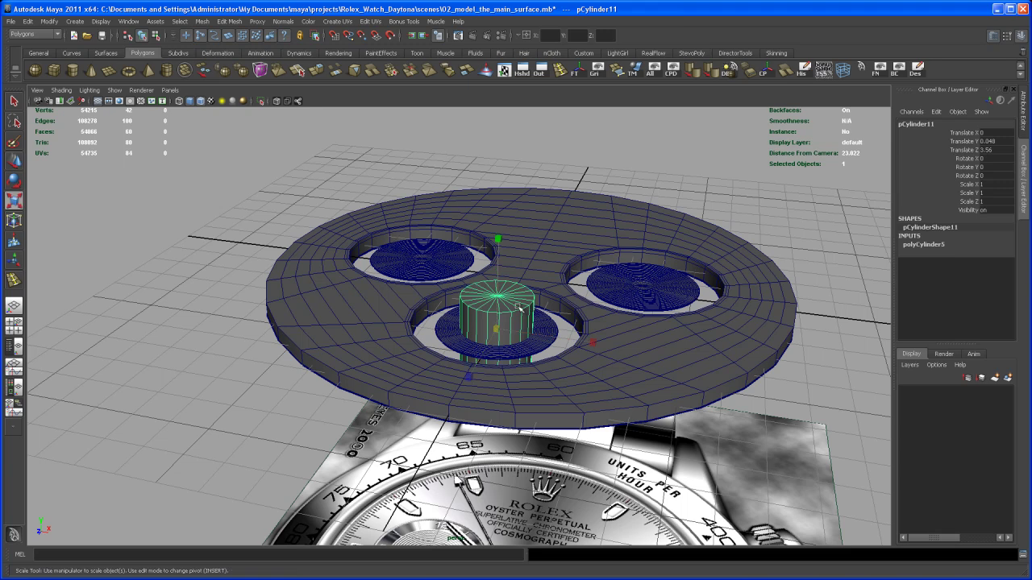
pyautogui.moveTo(497, 329); pyautogui.dragTo(456, 359)
pyautogui.scroll(5, 637, 439)
pyautogui.scroll(3, 637, 440)
pyautogui.press('space')
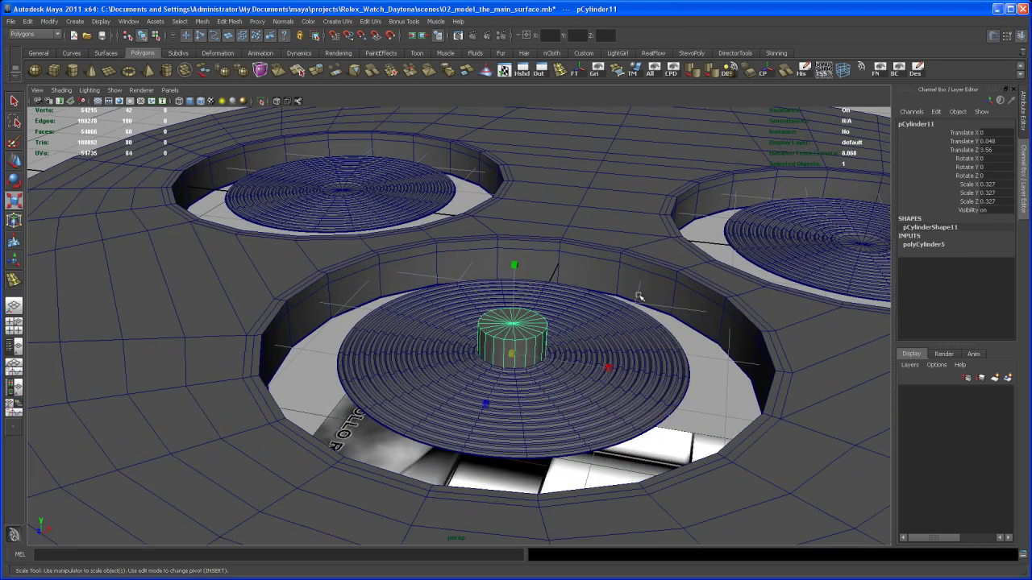
pyautogui.scroll(10, 296, 242)
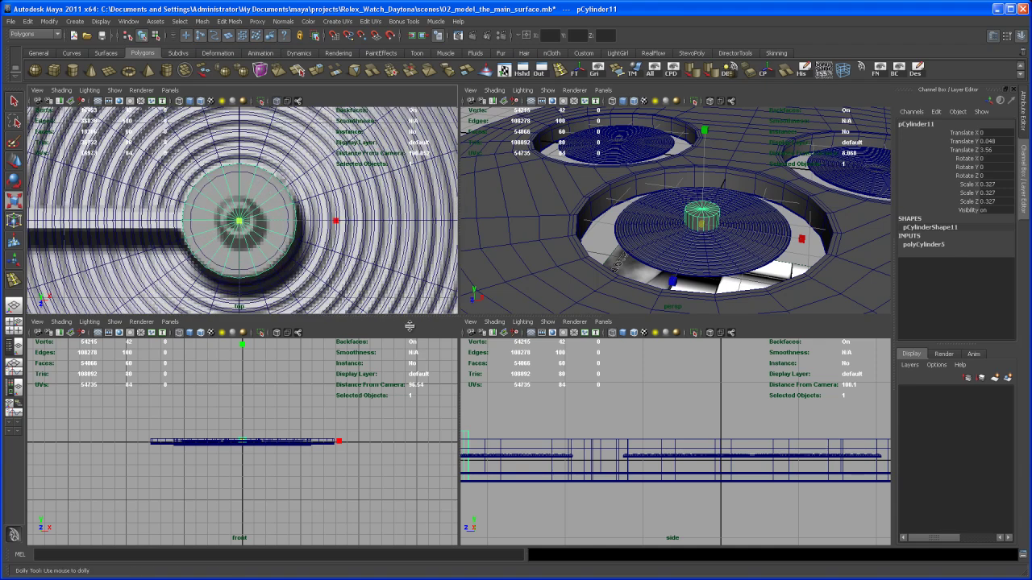
pyautogui.moveTo(274, 232); pyautogui.dragTo(270, 225)
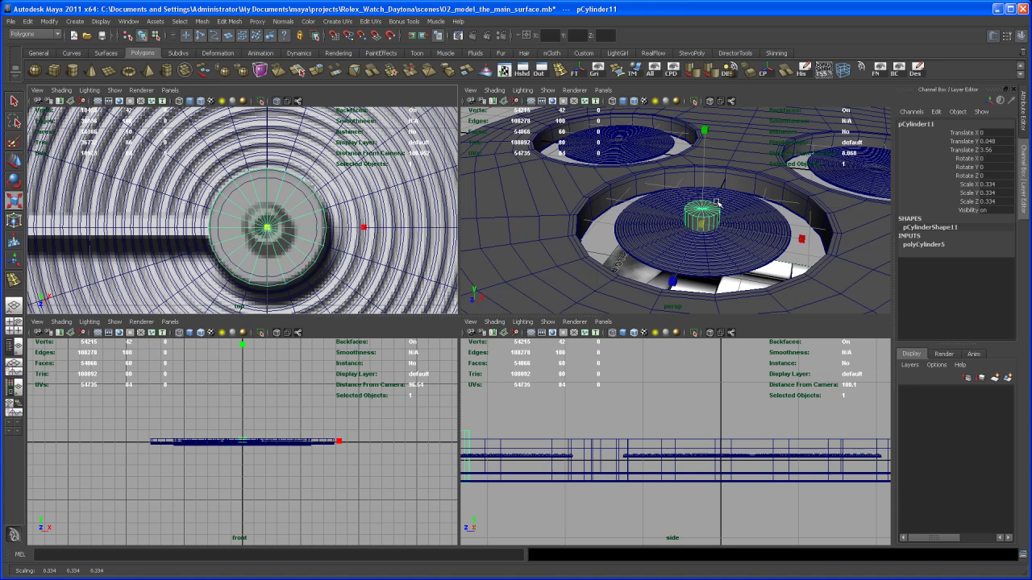
pyautogui.press('space')
pyautogui.scroll(3, 618, 322)
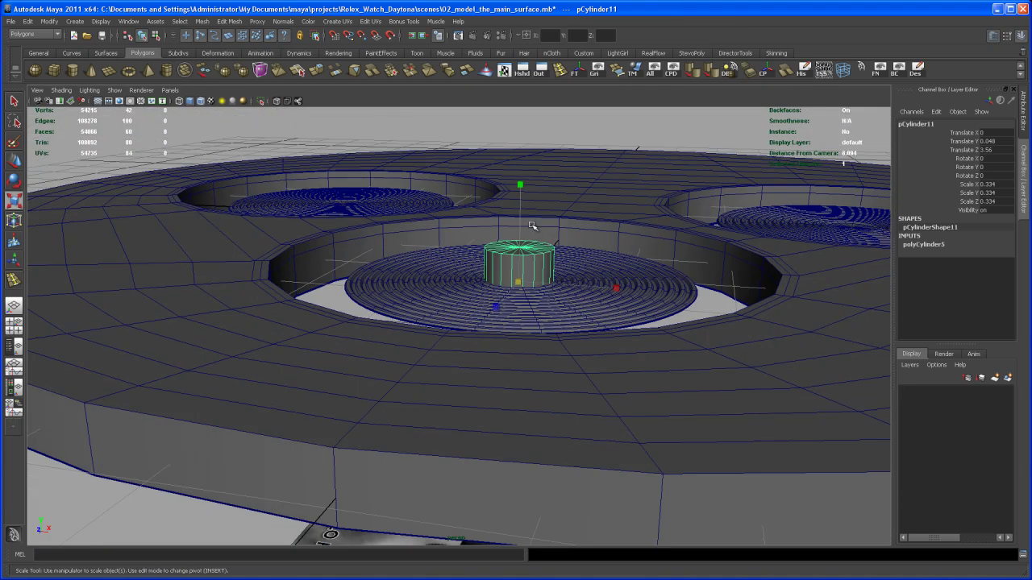
# Flatten the hub cylinder to Scale Y 0.046 and position it above the lower disc at Translate Y 0.304
pyautogui.press('w')
pyautogui.moveTo(522, 219)
pyautogui.mouseDown()
pyautogui.moveTo(521, 166)
pyautogui.moveTo(520, 218)
pyautogui.mouseUp()
pyautogui.press('r')
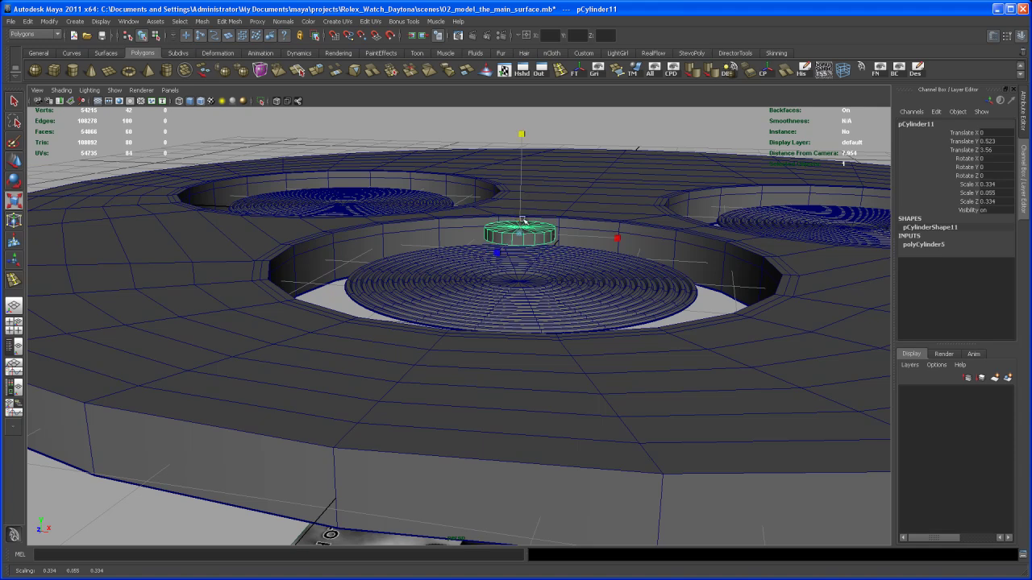
pyautogui.press('w')
pyautogui.moveTo(525, 164)
pyautogui.mouseDown()
pyautogui.moveTo(524, 192)
pyautogui.moveTo(522, 171)
pyautogui.mouseUp()
pyautogui.press('r')
# Set the hub cylinder's Subdivisions Caps to 2 and switch the cylinder to face selection
pyautogui.click(926, 244)
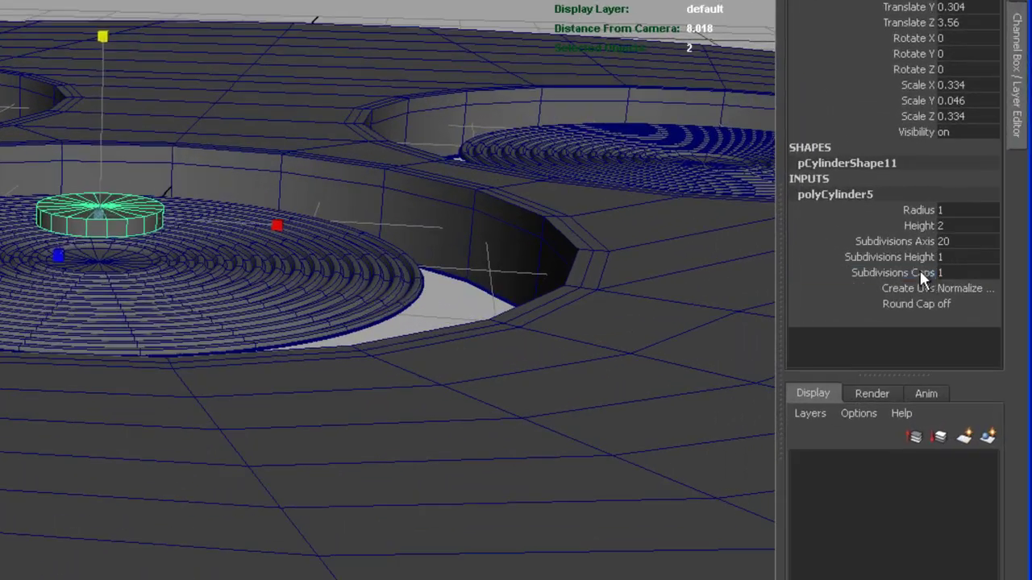
pyautogui.click(927, 275)
pyautogui.moveTo(723, 299); pyautogui.dragTo(736, 300, button='middle')
pyautogui.keyDown('alt'); pyautogui.moveTo(620, 241); pyautogui.dragTo(624, 311); pyautogui.keyUp('alt')
pyautogui.keyDown('alt'); pyautogui.moveTo(610, 390); pyautogui.dragTo(634, 322, button='middle'); pyautogui.keyUp('alt')
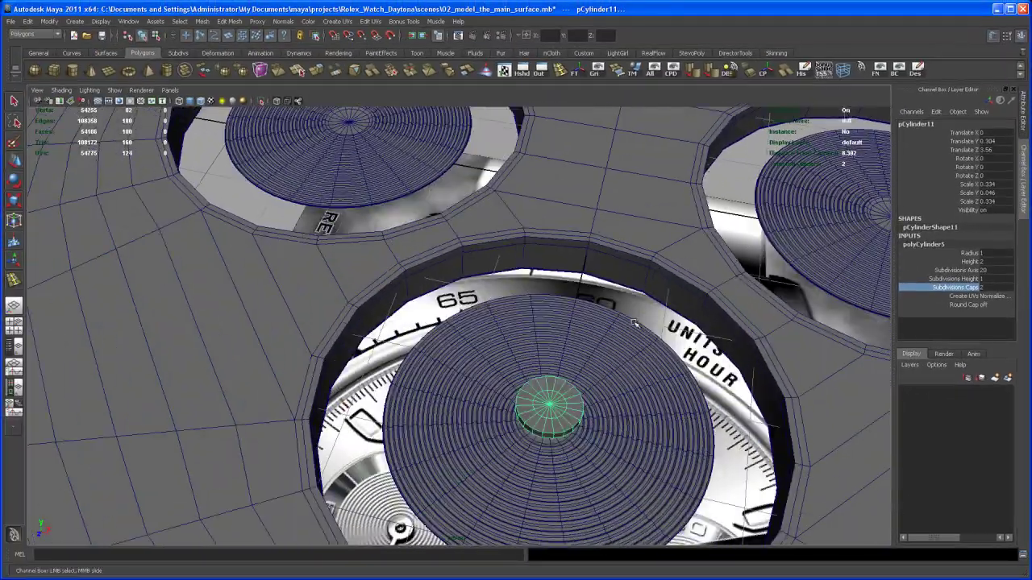
pyautogui.keyDown('alt'); pyautogui.moveTo(635, 322); pyautogui.dragTo(536, 393); pyautogui.keyUp('alt')
pyautogui.keyDown('alt'); pyautogui.moveTo(536, 394); pyautogui.dragTo(556, 416, button='right'); pyautogui.keyUp('alt')
pyautogui.keyDown('alt'); pyautogui.moveTo(556, 416); pyautogui.dragTo(588, 475, button='middle'); pyautogui.keyUp('alt')
pyautogui.moveTo(474, 301); pyautogui.dragTo(474, 320, button='right')
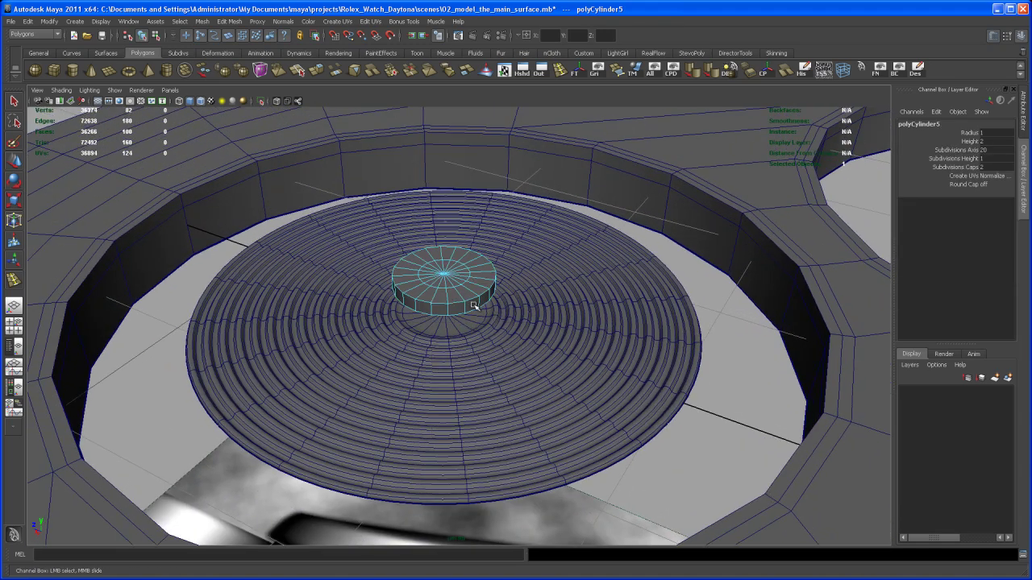
pyautogui.press('q')
pyautogui.click(473, 304)
pyautogui.keyDown('alt'); pyautogui.moveTo(480, 300); pyautogui.dragTo(521, 327); pyautogui.keyUp('alt')
pyautogui.click(317, 71)
pyautogui.press('w')
pyautogui.moveTo(486, 295); pyautogui.dragTo(660, 355)
pyautogui.keyDown('alt'); pyautogui.moveTo(660, 355); pyautogui.dragTo(552, 415); pyautogui.keyUp('alt')
pyautogui.hotkey('ctrl', 'z')
pyautogui.hotkey('ctrl', 'z')
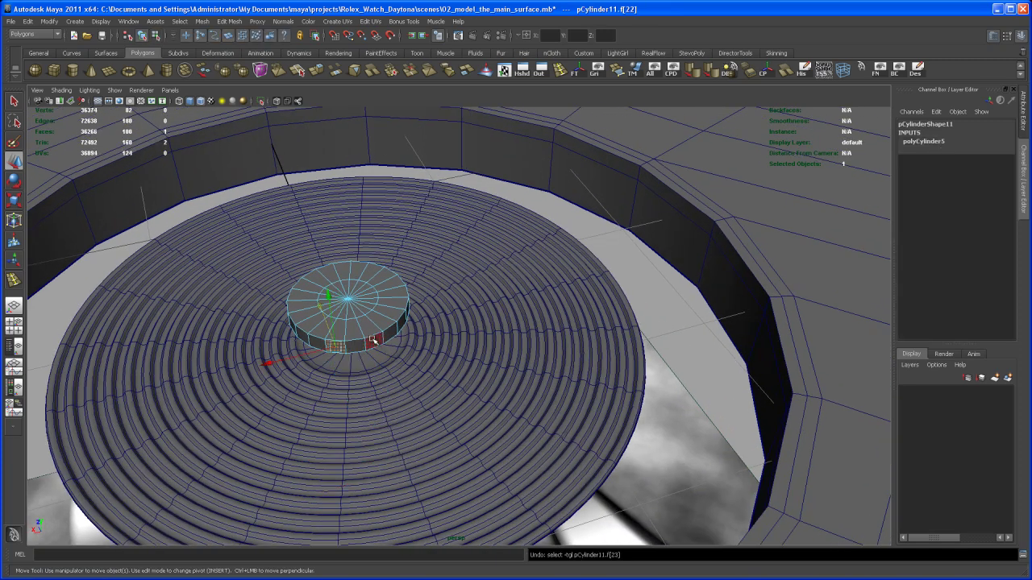
# Extrude two adjacent side faces of the hub outward into a long straight arm reaching past the grooved disc's edge
pyautogui.click(374, 344)
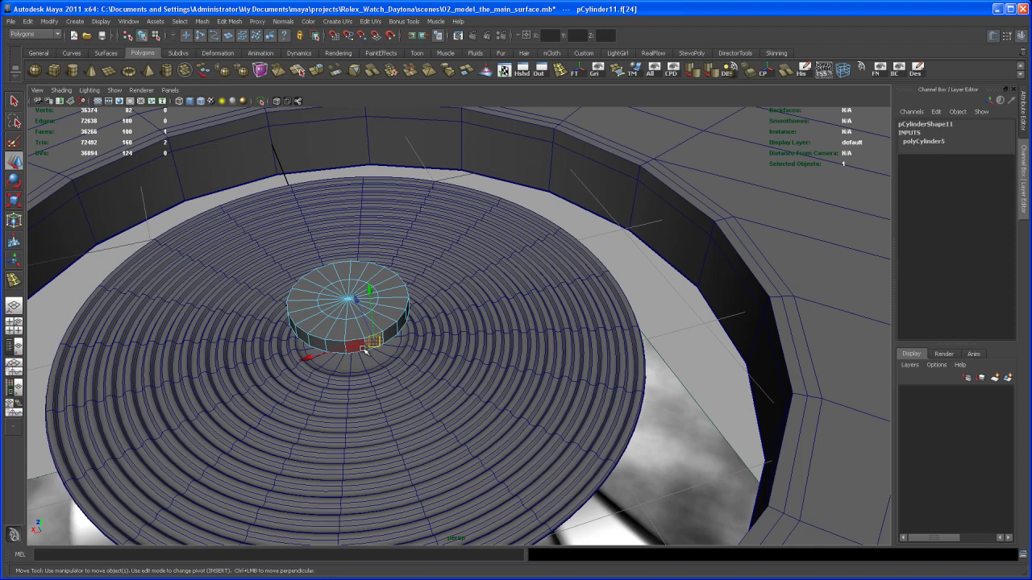
pyautogui.press('q')
pyautogui.keyDown('shift'); pyautogui.click(357, 348); pyautogui.keyUp('shift')
pyautogui.keyDown('alt'); pyautogui.moveTo(358, 349); pyautogui.dragTo(401, 333); pyautogui.keyUp('alt')
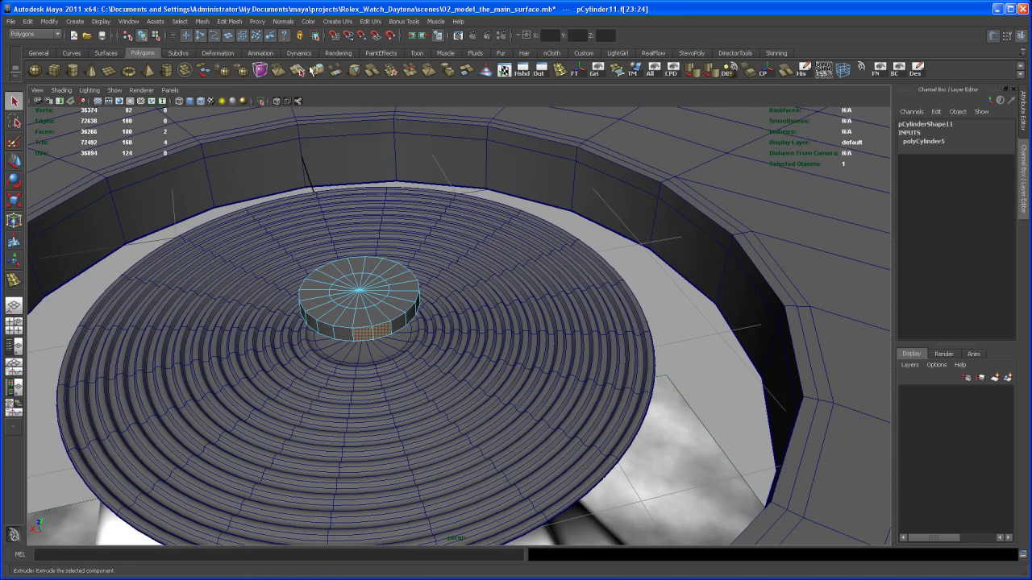
pyautogui.click(315, 71)
pyautogui.scroll(-2, 511, 338)
pyautogui.keyDown('alt'); pyautogui.moveTo(511, 339); pyautogui.dragTo(589, 378); pyautogui.keyUp('alt')
pyautogui.press('w')
pyautogui.moveTo(523, 316); pyautogui.dragTo(570, 407)
# Insert edge loops across the arm where it meets the hub and near its outer end
pyautogui.click(561, 69)
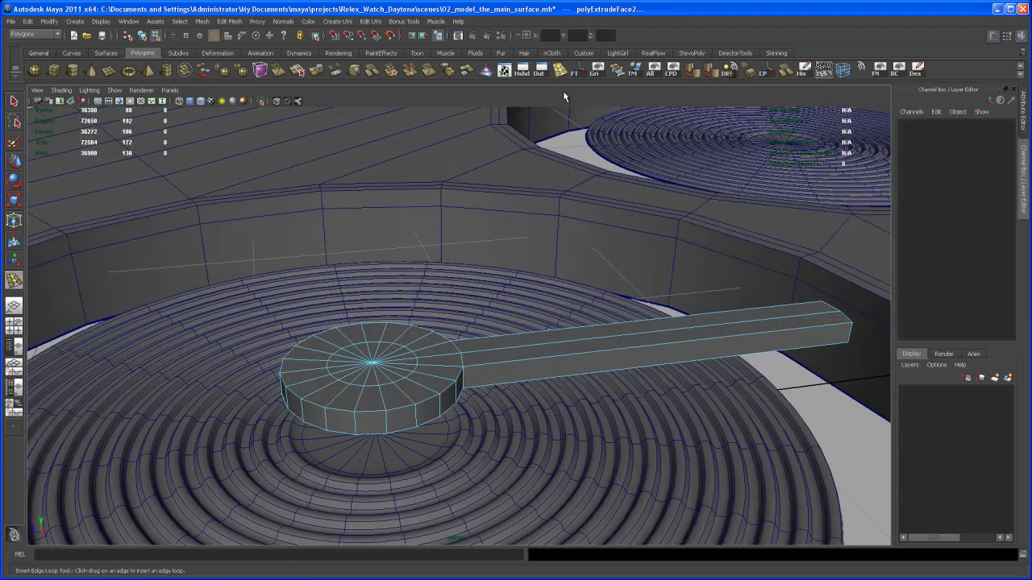
pyautogui.moveTo(470, 368); pyautogui.dragTo(471, 368)
pyautogui.keyDown('alt'); pyautogui.moveTo(658, 331); pyautogui.dragTo(621, 325, button='middle'); pyautogui.keyUp('alt')
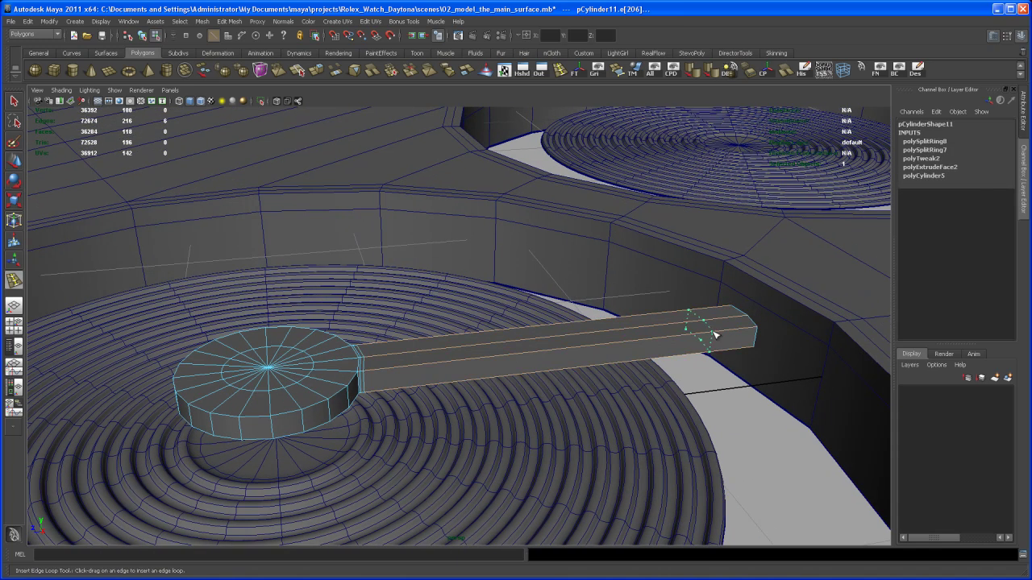
pyautogui.moveTo(713, 334); pyautogui.dragTo(719, 335)
pyautogui.keyDown('alt'); pyautogui.moveTo(585, 350); pyautogui.dragTo(652, 332, button='middle'); pyautogui.keyUp('alt')
pyautogui.keyDown('alt'); pyautogui.moveTo(478, 357); pyautogui.dragTo(479, 358, button='middle'); pyautogui.keyUp('alt')
pyautogui.keyDown('alt'); pyautogui.moveTo(478, 358); pyautogui.dragTo(497, 362); pyautogui.keyUp('alt')
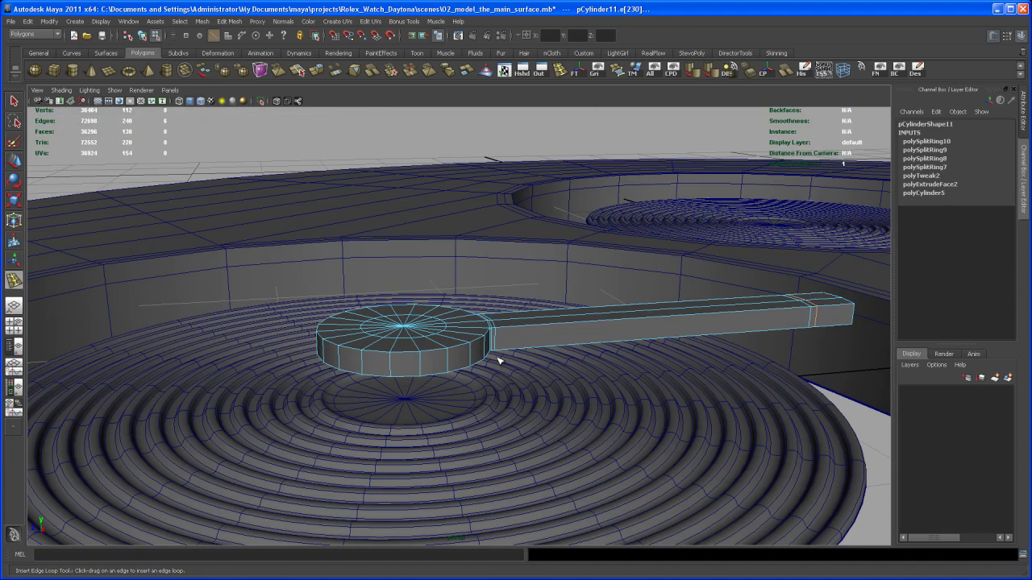
# Split the vertical edge ring around the hub and arm with Split Type Multi and 2 divisions
pyautogui.press('q')
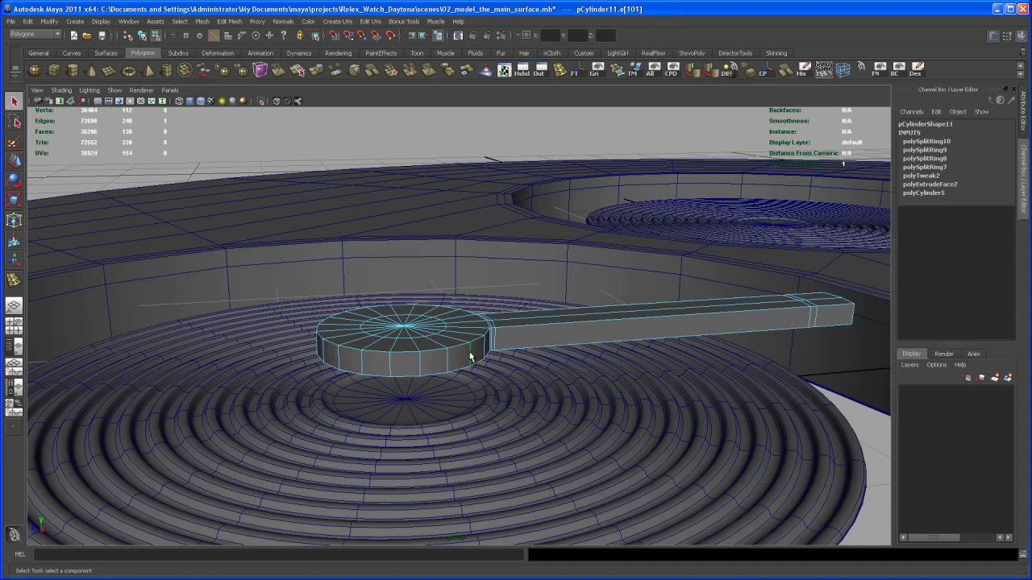
pyautogui.moveTo(470, 355)
pyautogui.keyDown('ctrl'); pyautogui.mouseDown(button='right')
pyautogui.moveTo(446, 369)
pyautogui.moveTo(453, 363)
pyautogui.mouseUp(button='right'); pyautogui.keyUp('ctrl')
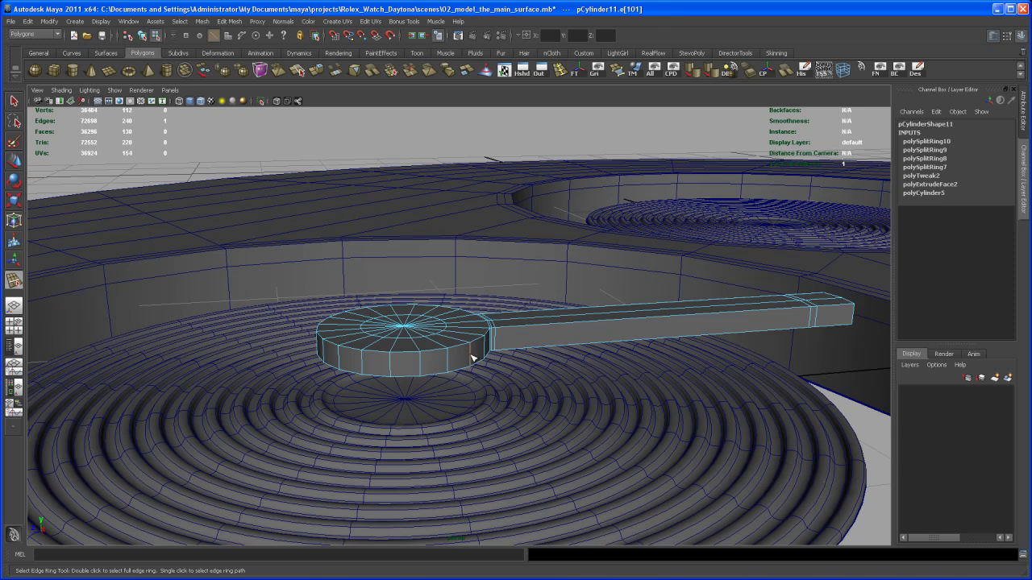
pyautogui.press('q')
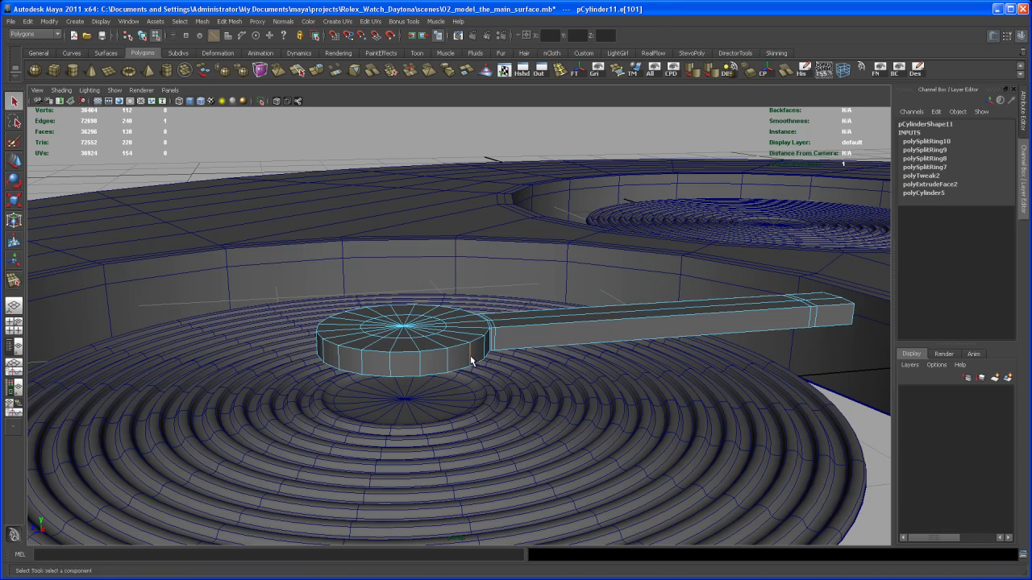
pyautogui.keyDown('ctrl'); pyautogui.moveTo(471, 358); pyautogui.dragTo(485, 379, button='right'); pyautogui.keyUp('ctrl')
pyautogui.click(948, 144)
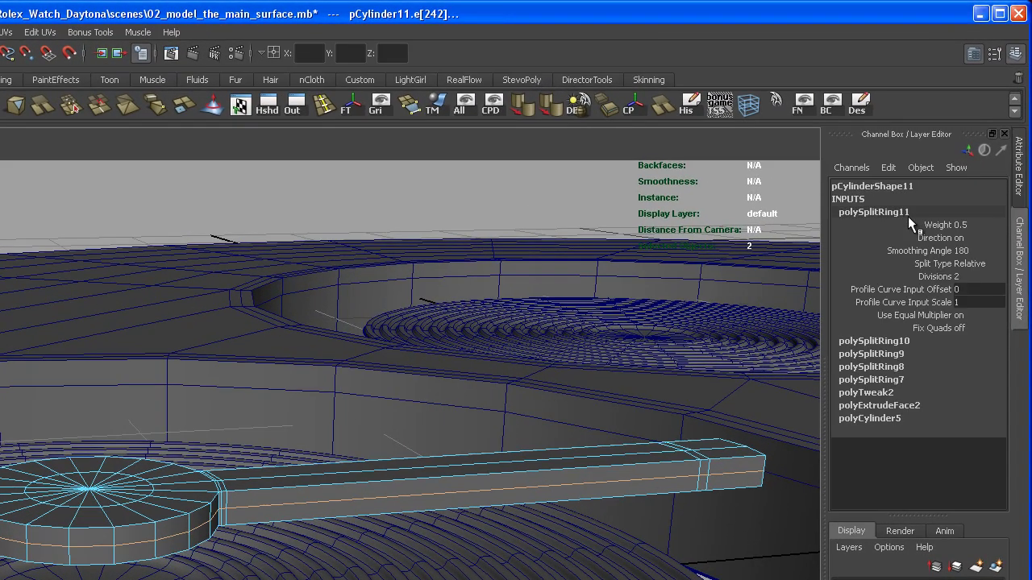
pyautogui.click(970, 263)
pyautogui.click(970, 284)
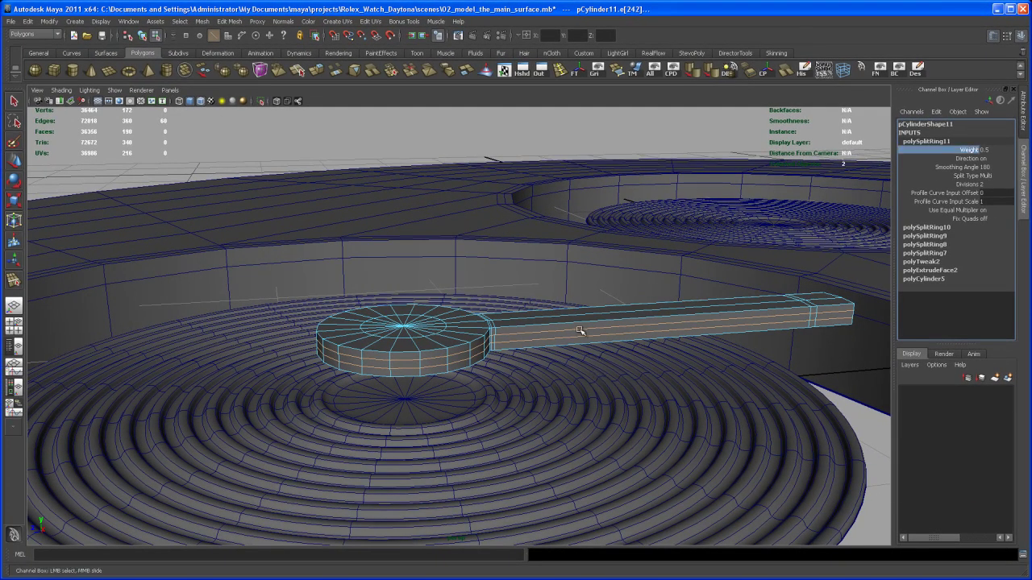
pyautogui.moveTo(580, 328); pyautogui.dragTo(581, 314, button='right')
pyautogui.click(587, 330)
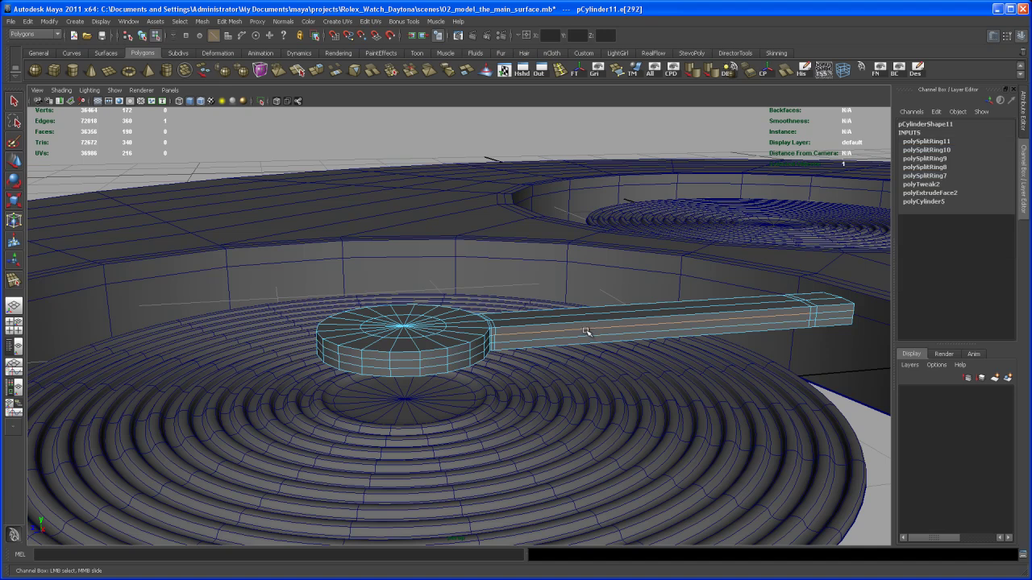
pyautogui.press('q')
pyautogui.doubleClick(587, 338)
pyautogui.keyDown('shift'); pyautogui.doubleClick(589, 335); pyautogui.keyUp('shift')
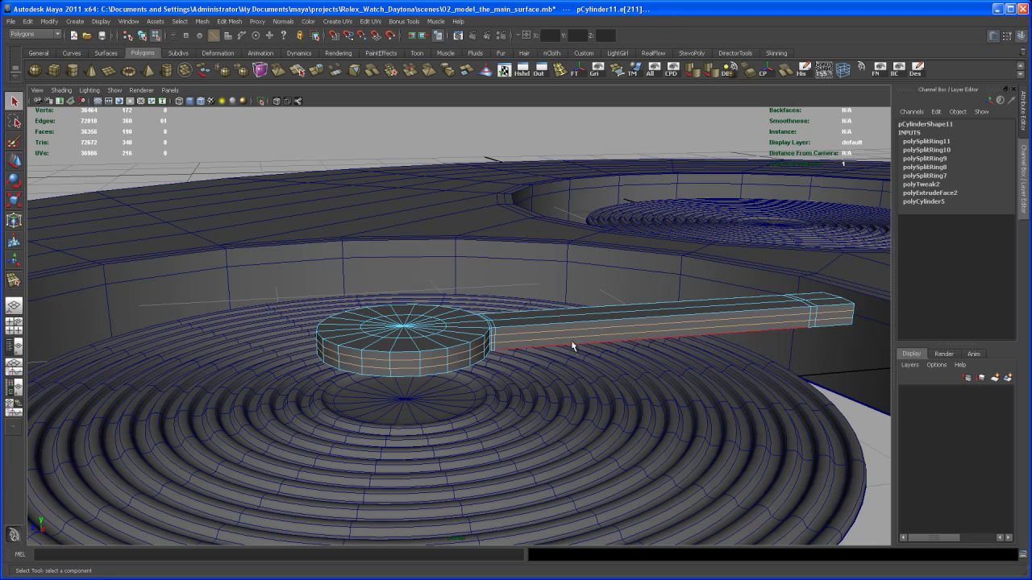
pyautogui.press('r')
pyautogui.moveTo(594, 419); pyautogui.dragTo(684, 444)
pyautogui.hotkey('ctrl', 'z')
pyautogui.hotkey('ctrl', 'z')
pyautogui.hotkey('ctrl', 'z')
pyautogui.hotkey('ctrl', 'z')
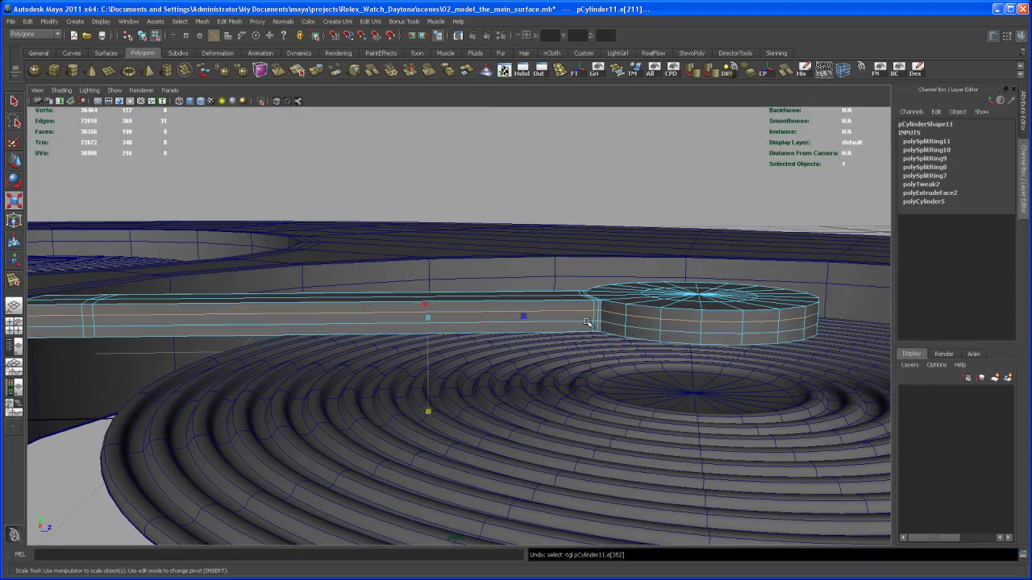
# Select both horizontal edge loops around the hand's sides and scale them apart vertically toward its upper and lower edges
pyautogui.press('q')
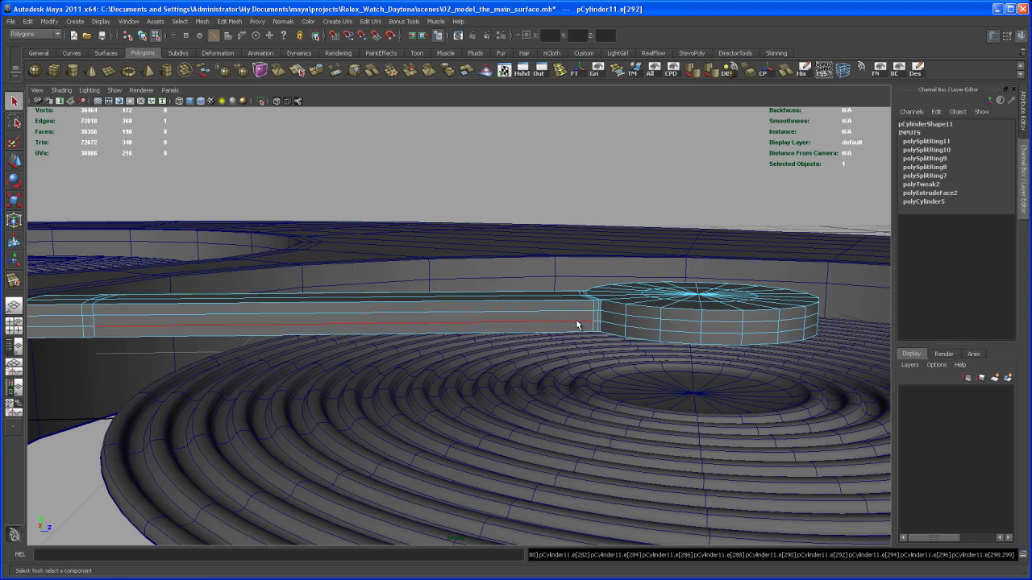
pyautogui.hotkey('shift', 'z')
pyautogui.keyDown('shift'); pyautogui.click(579, 310); pyautogui.keyUp('shift')
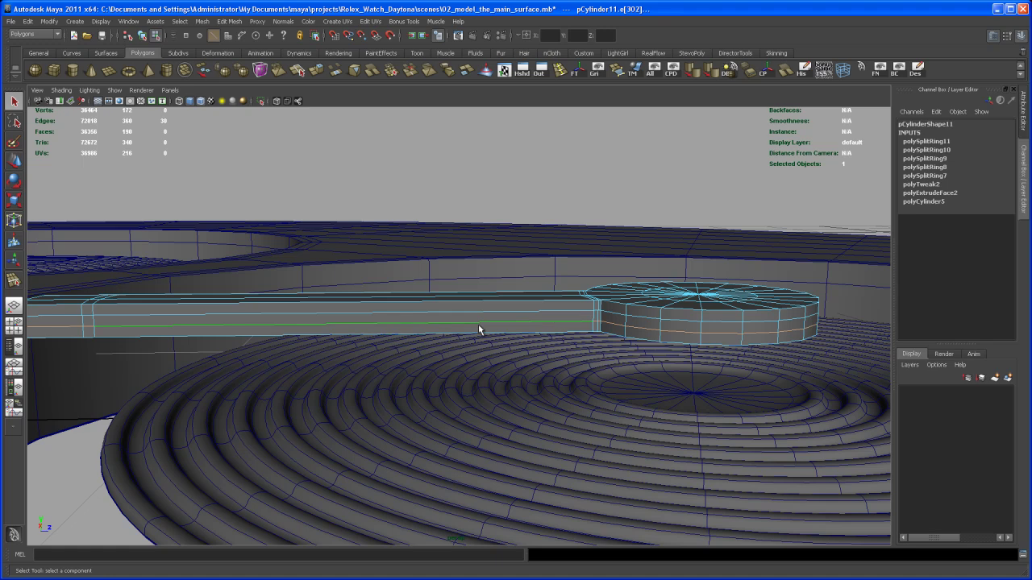
pyautogui.keyDown('shift'); pyautogui.doubleClick(379, 312); pyautogui.keyUp('shift')
pyautogui.keyDown('alt'); pyautogui.moveTo(421, 321); pyautogui.dragTo(440, 311, button='right'); pyautogui.keyUp('alt')
pyautogui.press('r')
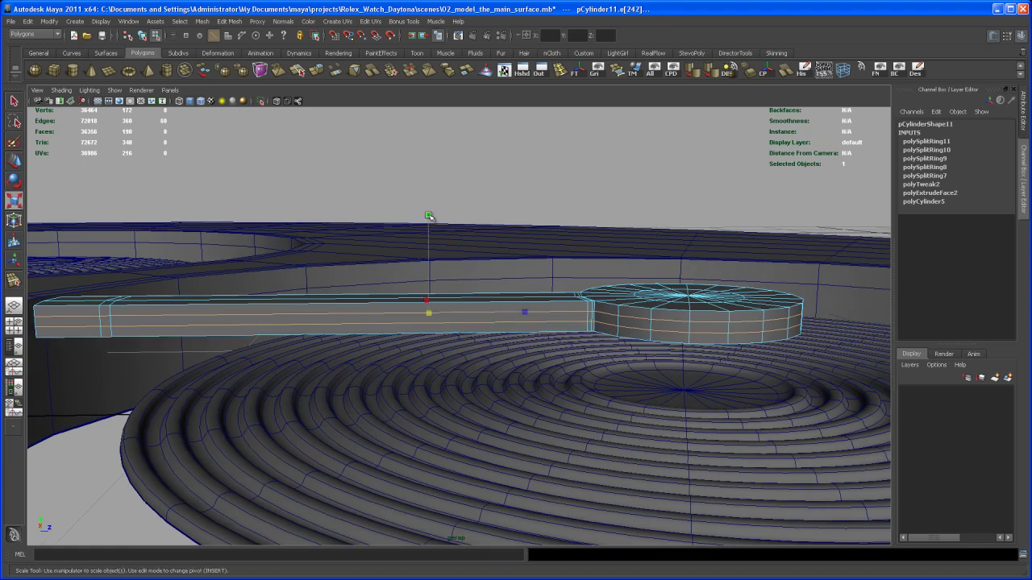
pyautogui.click(430, 187)
pyautogui.hotkey('ctrl', 'z')
pyautogui.moveTo(429, 214); pyautogui.dragTo(426, 160)
# Examine the hand's rounded tip in smooth preview, then return to the unsmoothed display
pyautogui.keyDown('alt'); pyautogui.moveTo(470, 207); pyautogui.dragTo(585, 332); pyautogui.keyUp('alt')
pyautogui.moveTo(472, 216); pyautogui.dragTo(409, 326)
pyautogui.press('3')
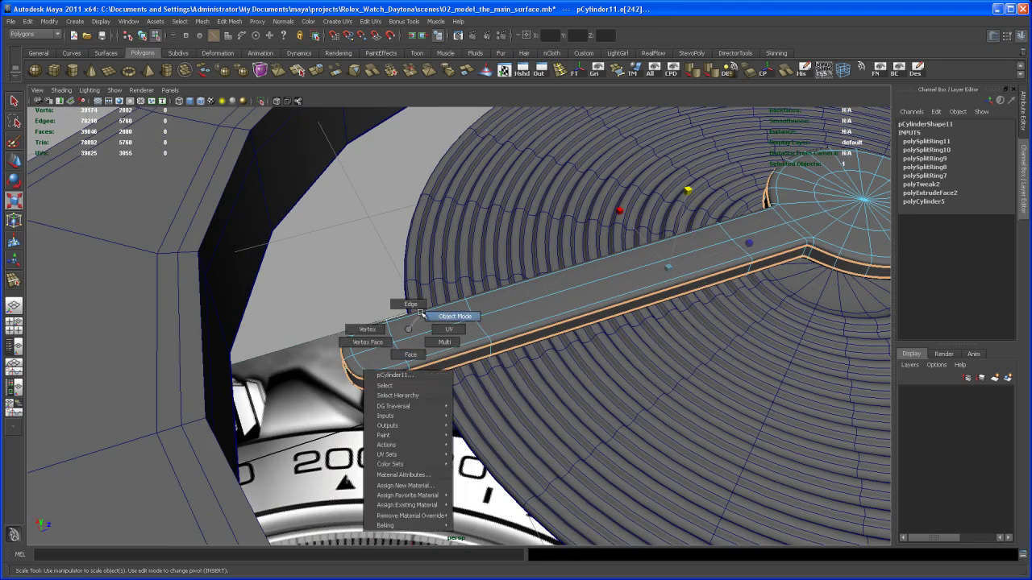
pyautogui.moveTo(381, 333); pyautogui.dragTo(377, 331, button='right')
pyautogui.keyDown('alt'); pyautogui.moveTo(377, 332); pyautogui.dragTo(406, 330); pyautogui.keyUp('alt')
pyautogui.press('q')
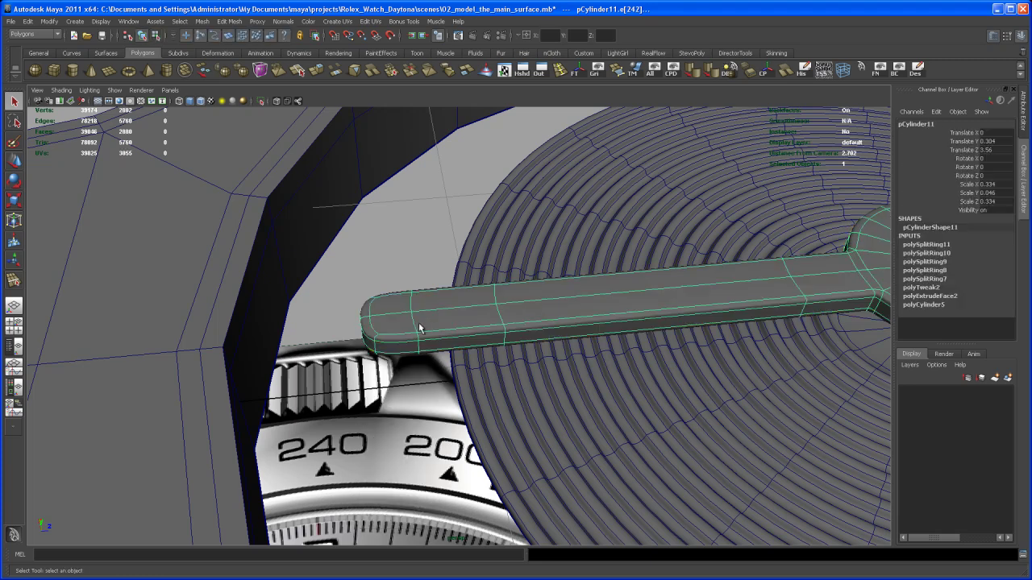
pyautogui.keyDown('alt'); pyautogui.moveTo(413, 333); pyautogui.dragTo(420, 324); pyautogui.keyUp('alt')
pyautogui.press('1')
# Taper the arm by narrowing its end vertices, and insert an edge loop close to the tip
pyautogui.moveTo(416, 319); pyautogui.dragTo(366, 311, button='right')
pyautogui.moveTo(388, 366); pyautogui.dragTo(454, 416)
pyautogui.keyDown('alt'); pyautogui.moveTo(453, 416); pyautogui.dragTo(519, 435, button='right'); pyautogui.keyUp('alt')
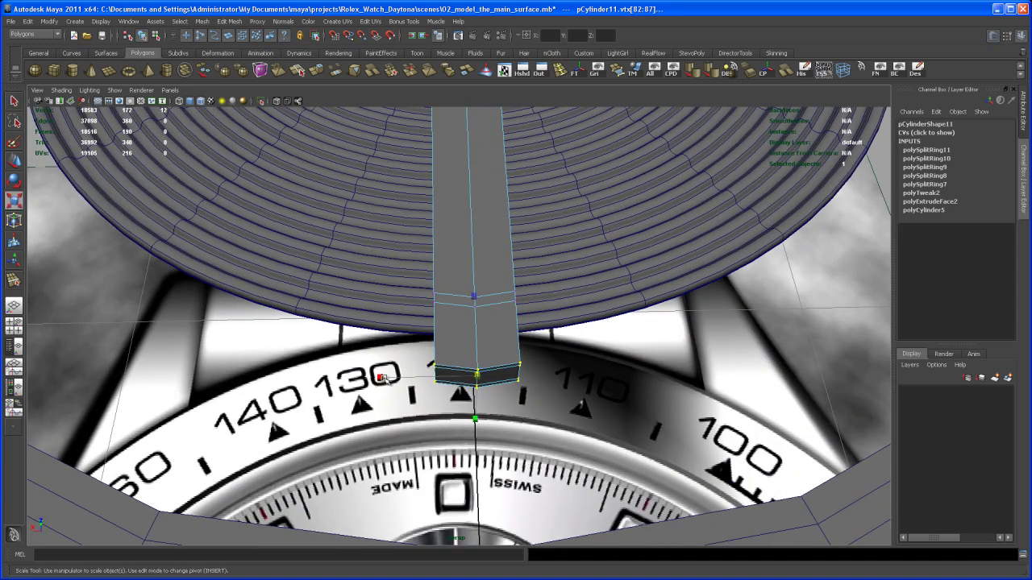
pyautogui.keyDown('alt'); pyautogui.moveTo(482, 394); pyautogui.dragTo(439, 356); pyautogui.keyUp('alt')
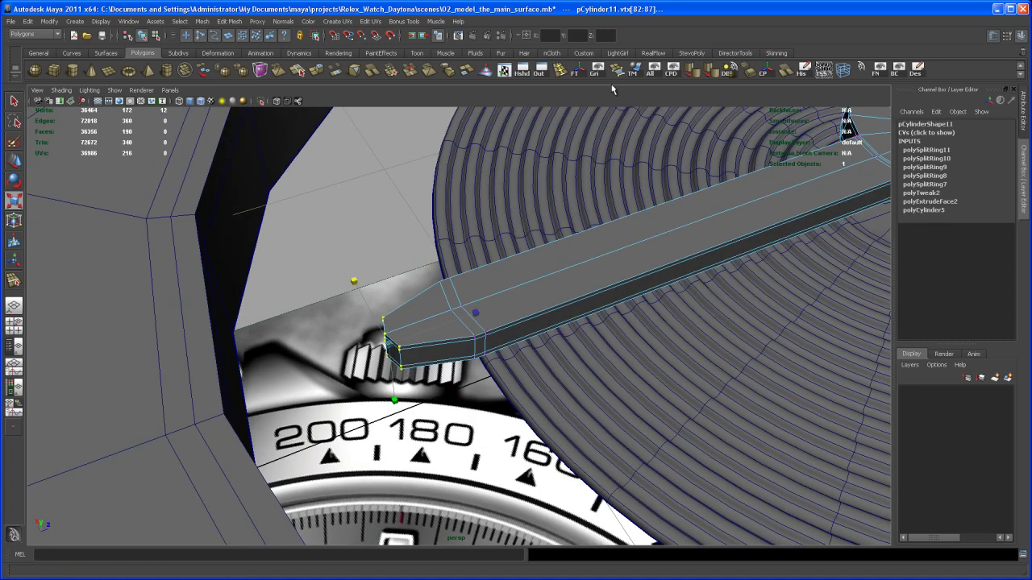
pyautogui.click(562, 68)
pyautogui.click(411, 348)
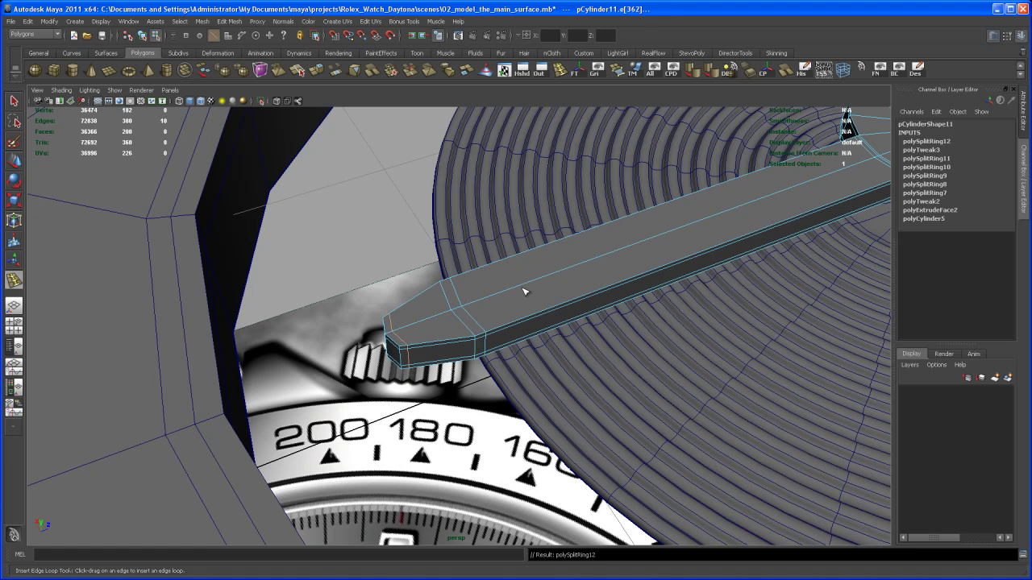
# Examine the tapered hand over the grooved disc in smooth preview, then return to the unsmoothed display
pyautogui.moveTo(518, 283); pyautogui.dragTo(544, 274, button='right')
pyautogui.press('3')
pyautogui.keyDown('alt'); pyautogui.moveTo(625, 324); pyautogui.dragTo(693, 306); pyautogui.keyUp('alt')
pyautogui.keyDown('alt'); pyautogui.moveTo(694, 306); pyautogui.dragTo(638, 287, button='right'); pyautogui.keyUp('alt')
pyautogui.keyDown('alt'); pyautogui.moveTo(637, 287); pyautogui.dragTo(591, 347, button='middle'); pyautogui.keyUp('alt')
pyautogui.keyDown('alt'); pyautogui.moveTo(591, 346); pyautogui.dragTo(587, 306, button='right'); pyautogui.keyUp('alt')
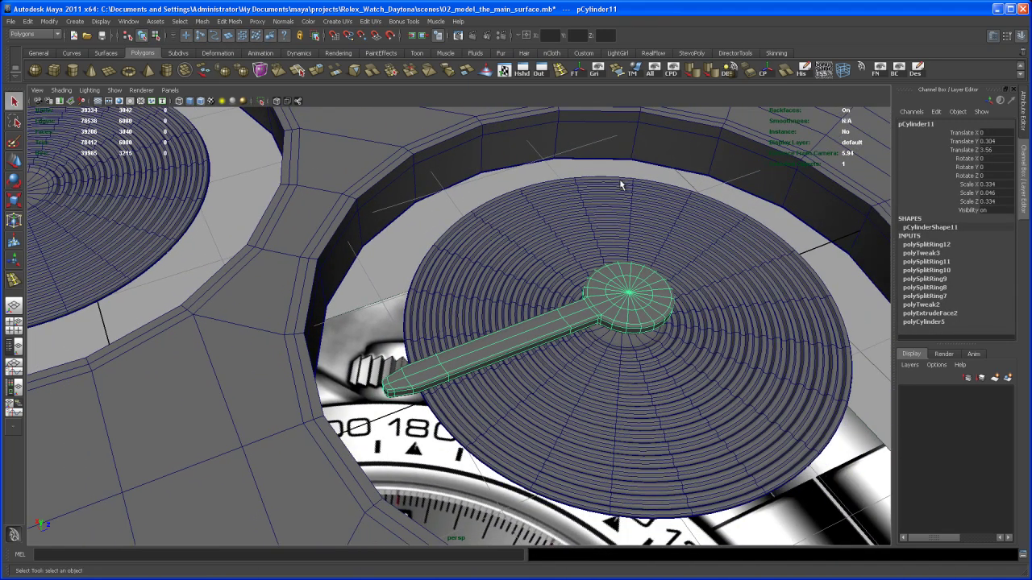
pyautogui.click(620, 170)
pyautogui.keyDown('alt'); pyautogui.moveTo(627, 187); pyautogui.dragTo(477, 367); pyautogui.keyUp('alt')
pyautogui.keyDown('alt'); pyautogui.moveTo(477, 367); pyautogui.dragTo(550, 435, button='right'); pyautogui.keyUp('alt')
pyautogui.keyDown('alt'); pyautogui.moveTo(549, 434); pyautogui.dragTo(528, 370, button='middle'); pyautogui.keyUp('alt')
pyautogui.keyDown('alt'); pyautogui.moveTo(528, 370); pyautogui.dragTo(548, 430, button='right'); pyautogui.keyUp('alt')
pyautogui.click(555, 431)
pyautogui.press('1')
# Insert an edge loop near the outer rim of the hub's top cap and another on its underside cap
pyautogui.keyDown('alt'); pyautogui.moveTo(548, 429); pyautogui.dragTo(554, 382, button='middle'); pyautogui.keyUp('alt')
pyautogui.keyDown('alt'); pyautogui.moveTo(555, 383); pyautogui.dragTo(557, 360); pyautogui.keyUp('alt')
pyautogui.keyDown('alt'); pyautogui.moveTo(557, 359); pyautogui.dragTo(536, 391, button='middle'); pyautogui.keyUp('alt')
pyautogui.keyDown('alt'); pyautogui.moveTo(567, 228); pyautogui.dragTo(564, 242, button='middle'); pyautogui.keyUp('alt')
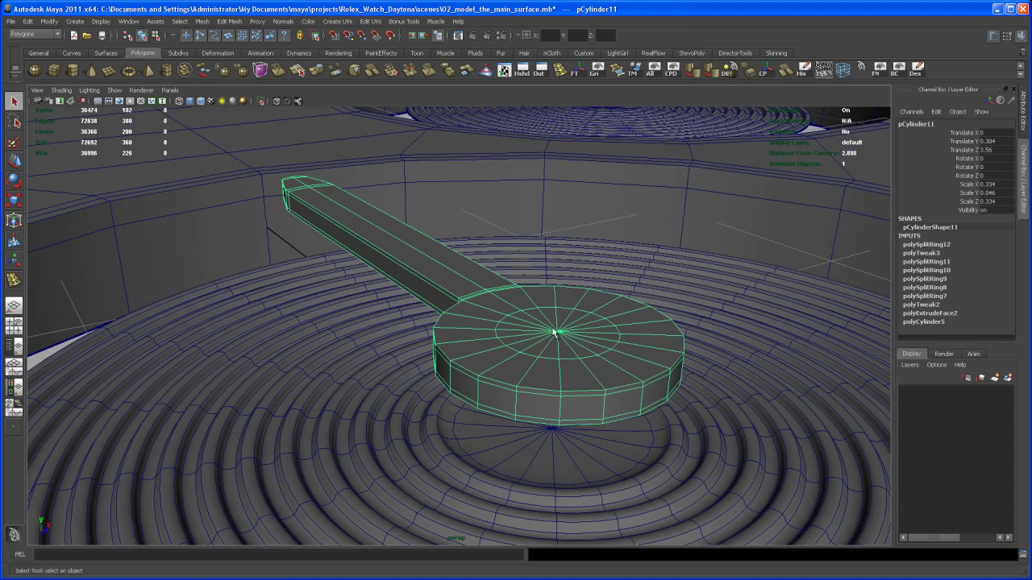
pyautogui.click(564, 68)
pyautogui.moveTo(474, 356); pyautogui.dragTo(460, 364)
pyautogui.keyDown('alt'); pyautogui.moveTo(472, 377); pyautogui.dragTo(462, 357); pyautogui.keyUp('alt')
pyautogui.keyDown('alt'); pyautogui.moveTo(463, 357); pyautogui.dragTo(459, 394, button='middle'); pyautogui.keyUp('alt')
pyautogui.keyDown('alt'); pyautogui.moveTo(459, 395); pyautogui.dragTo(451, 363); pyautogui.keyUp('alt')
pyautogui.keyDown('alt'); pyautogui.moveTo(452, 363); pyautogui.dragTo(448, 376, button='middle'); pyautogui.keyUp('alt')
pyautogui.keyDown('alt'); pyautogui.moveTo(449, 375); pyautogui.dragTo(472, 374); pyautogui.keyUp('alt')
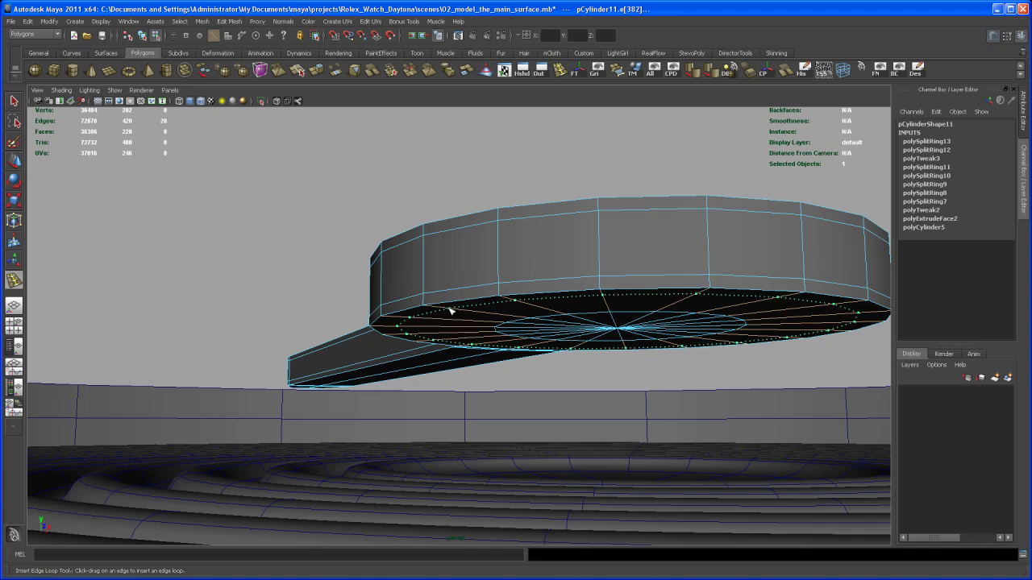
pyautogui.moveTo(444, 312); pyautogui.dragTo(512, 385)
# Display the subdial hand in smooth preview and hide the wireframe overlay on the shaded models
pyautogui.moveTo(521, 395)
pyautogui.mouseDown(button='right')
pyautogui.moveTo(524, 387)
pyautogui.moveTo(537, 396)
pyautogui.mouseUp(button='right')
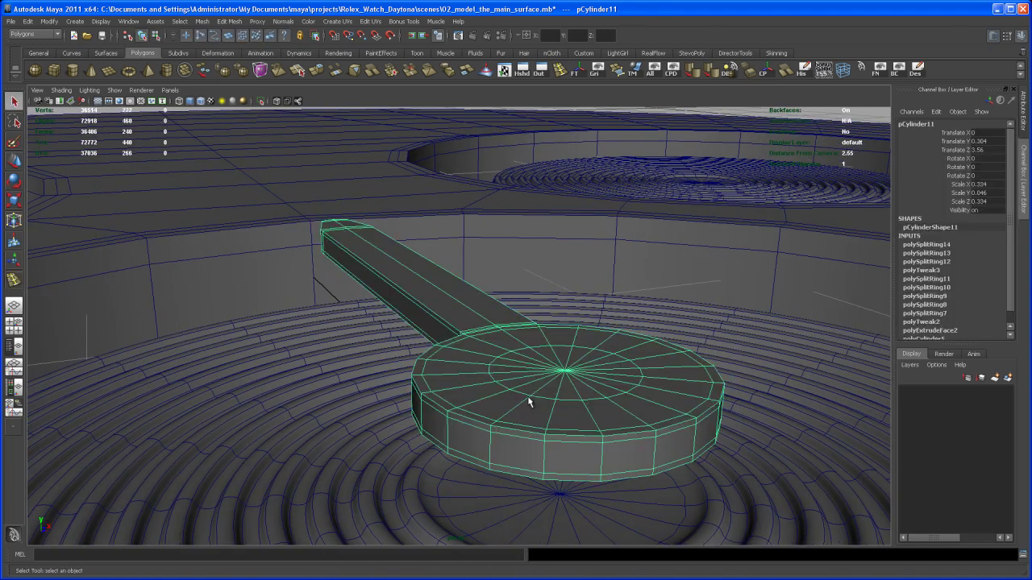
pyautogui.press('3')
pyautogui.keyDown('alt'); pyautogui.moveTo(576, 400); pyautogui.dragTo(583, 421); pyautogui.keyUp('alt')
pyautogui.scroll(-2, 551, 407)
pyautogui.click(283, 285)
pyautogui.scroll(-3, 521, 380)
pyautogui.scroll(-3, 583, 421)
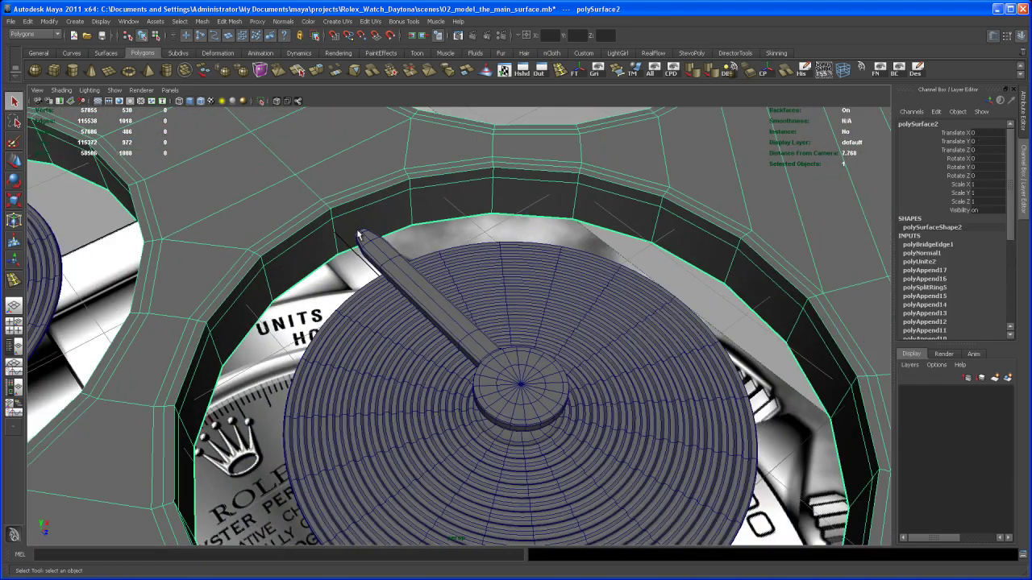
pyautogui.click(201, 102)
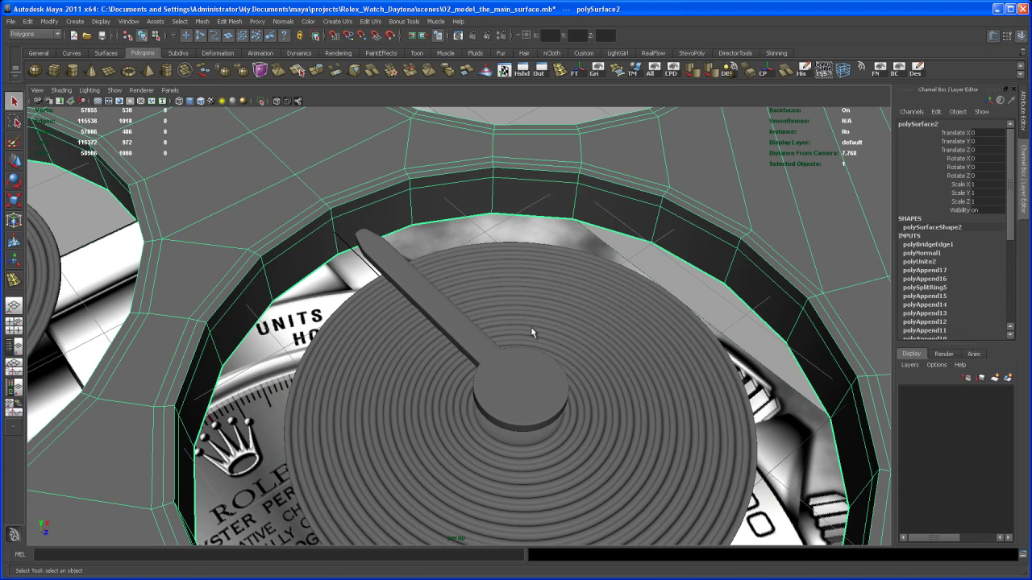
pyautogui.moveTo(511, 292)
pyautogui.keyDown('alt'); pyautogui.mouseDown()
pyautogui.moveTo(531, 339)
pyautogui.moveTo(564, 346)
pyautogui.moveTo(535, 362)
pyautogui.mouseUp(); pyautogui.keyUp('alt')
# Lower the hand toward the grooved disc to Translate Y 0.16 and show the wireframe overlay again
pyautogui.click(536, 363)
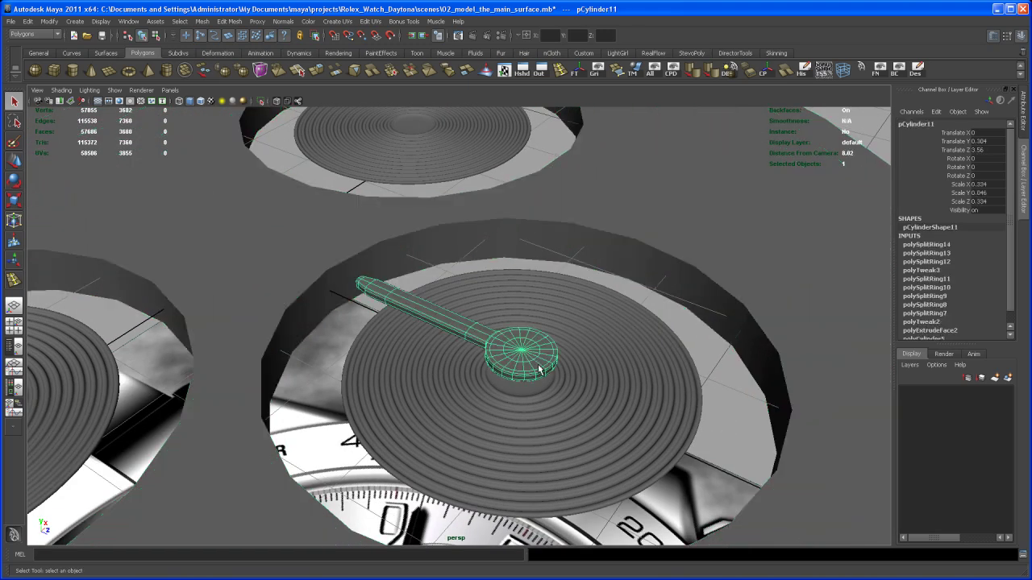
pyautogui.moveTo(525, 304); pyautogui.dragTo(523, 316)
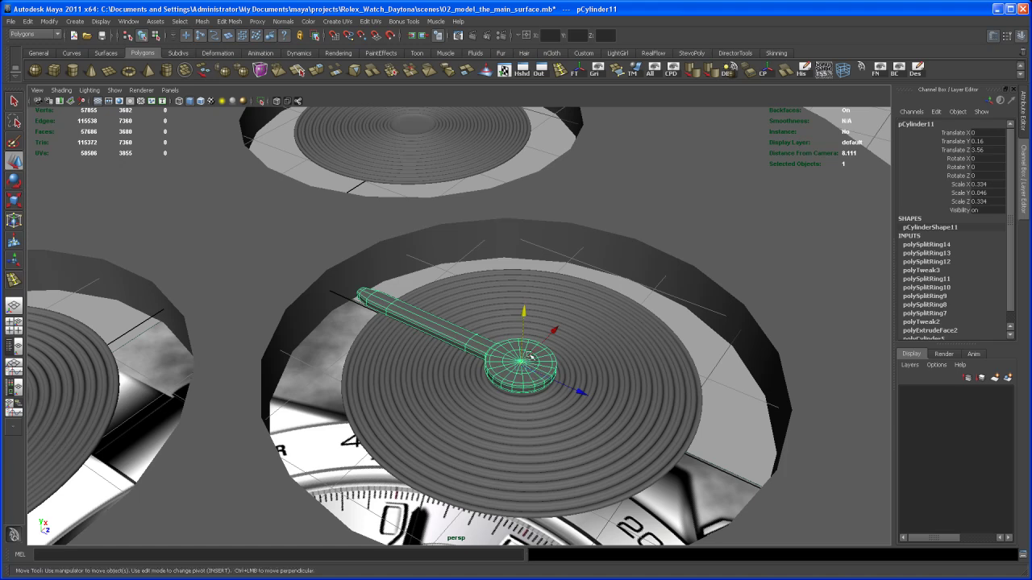
pyautogui.keyDown('alt'); pyautogui.moveTo(540, 361); pyautogui.dragTo(490, 393); pyautogui.keyUp('alt')
pyautogui.scroll(-4, 510, 368)
pyautogui.click(201, 101)
# Examine the dial plate and the lower subdial's hand against the subdial hands in the watch reference image
pyautogui.keyDown('alt'); pyautogui.moveTo(471, 348); pyautogui.dragTo(479, 327); pyautogui.keyUp('alt')
pyautogui.keyDown('alt'); pyautogui.moveTo(479, 328); pyautogui.dragTo(458, 357, button='right'); pyautogui.keyUp('alt')
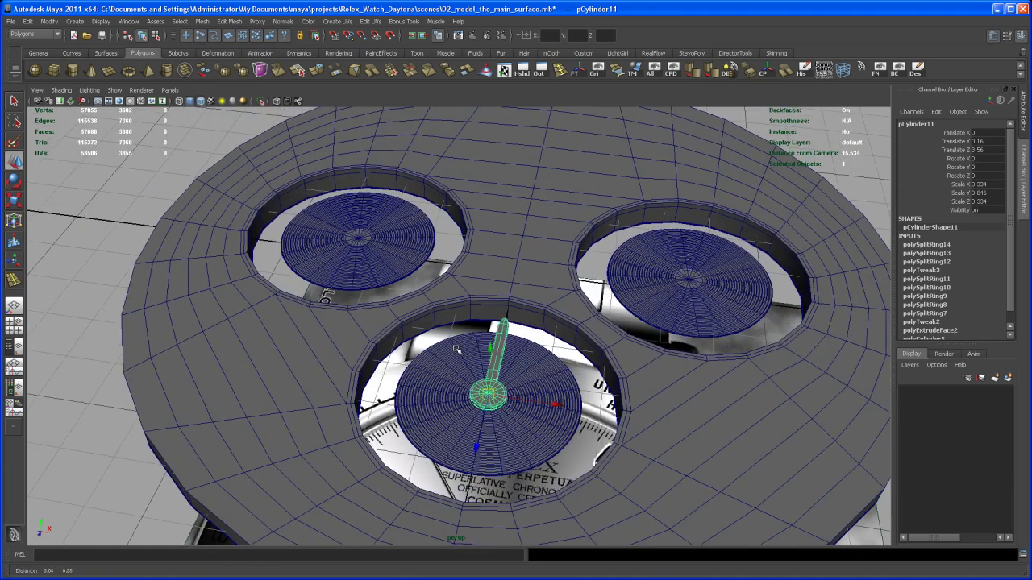
pyautogui.keyDown('alt'); pyautogui.moveTo(459, 357); pyautogui.dragTo(442, 349); pyautogui.keyUp('alt')
pyautogui.keyDown('alt'); pyautogui.moveTo(442, 349); pyautogui.dragTo(488, 374, button='right'); pyautogui.keyUp('alt')
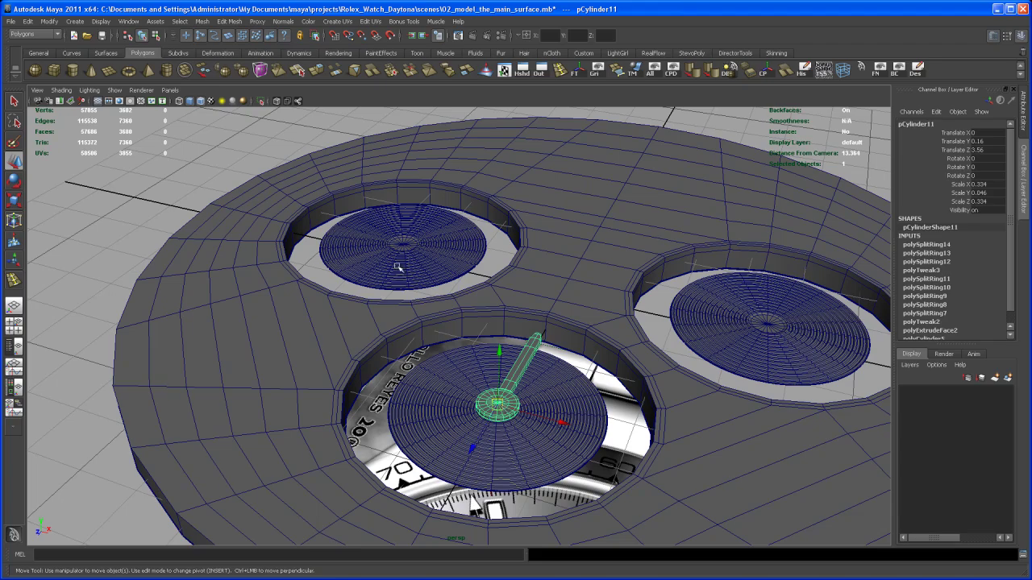
pyautogui.keyDown('alt'); pyautogui.moveTo(733, 363); pyautogui.dragTo(539, 366, button='right'); pyautogui.keyUp('alt')
pyautogui.keyDown('alt'); pyautogui.moveTo(538, 366); pyautogui.dragTo(555, 302, button='middle'); pyautogui.keyUp('alt')
pyautogui.keyDown('alt'); pyautogui.moveTo(596, 301); pyautogui.dragTo(575, 317, button='right'); pyautogui.keyUp('alt')
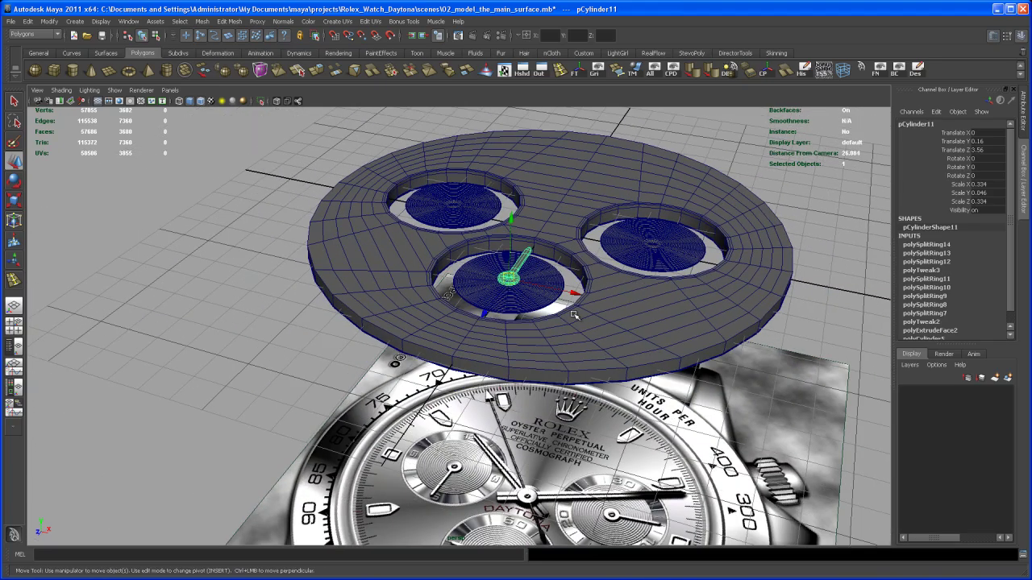
pyautogui.keyDown('alt'); pyautogui.moveTo(575, 317); pyautogui.dragTo(575, 300, button='middle'); pyautogui.keyUp('alt')
pyautogui.keyDown('alt'); pyautogui.moveTo(574, 301); pyautogui.dragTo(575, 327); pyautogui.keyUp('alt')
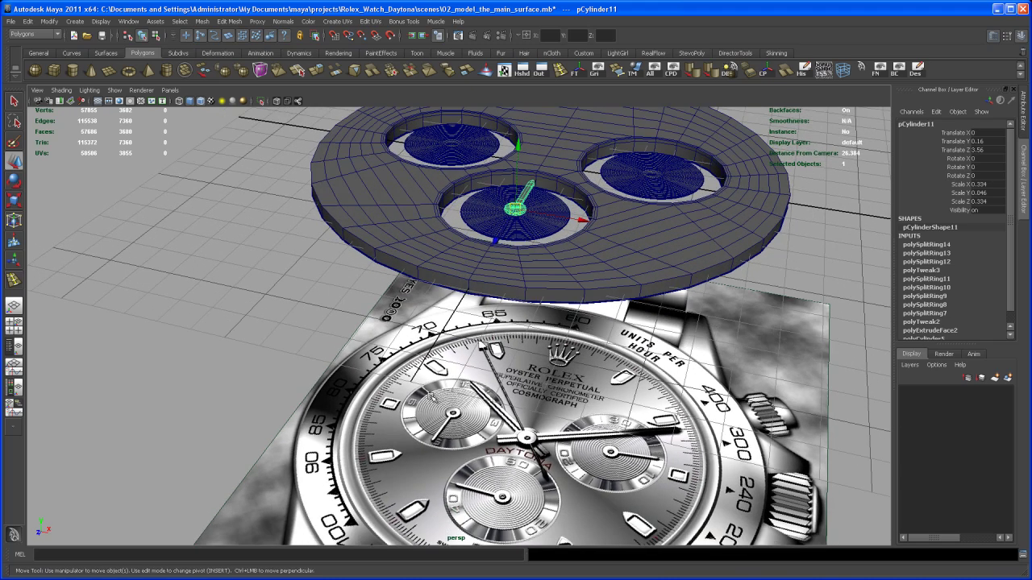
pyautogui.keyDown('alt'); pyautogui.moveTo(442, 431); pyautogui.dragTo(431, 493, button='middle'); pyautogui.keyUp('alt')
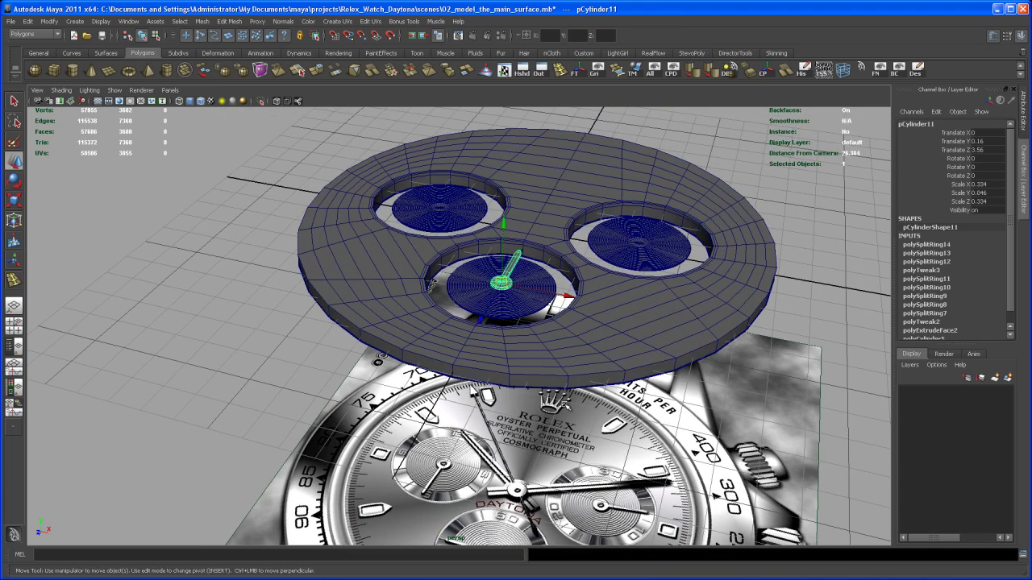